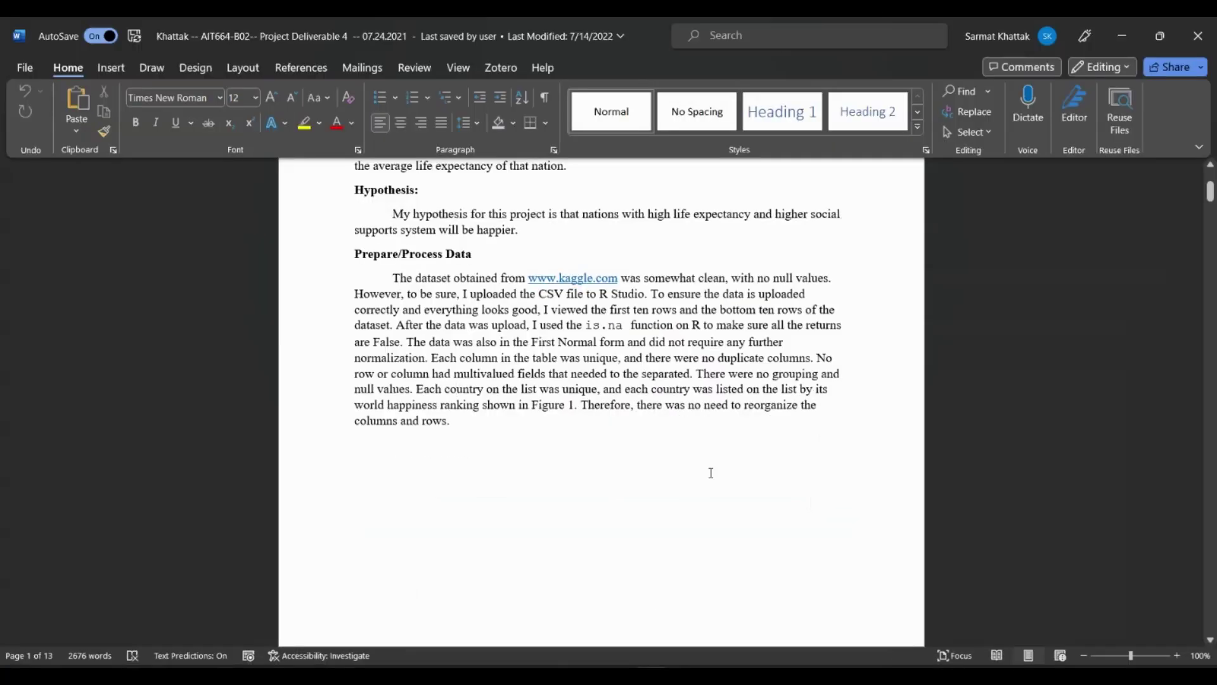
Skim the report's opening pages, from About the Topic and Hypothesis through Prepare/Process Data to the Figure 1 country list
scroll(711, 472, "up", 2)
scroll(711, 472, "down", 5)
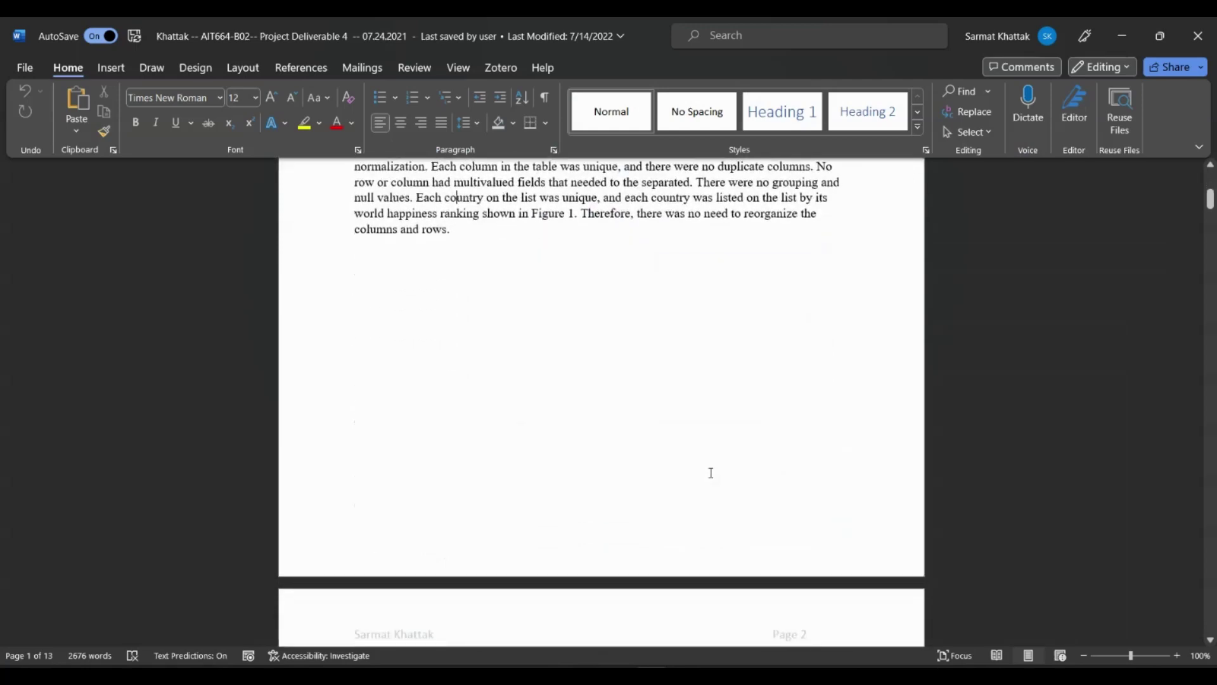
scroll(711, 473, "down", 8)
scroll(711, 473, "up", 6)
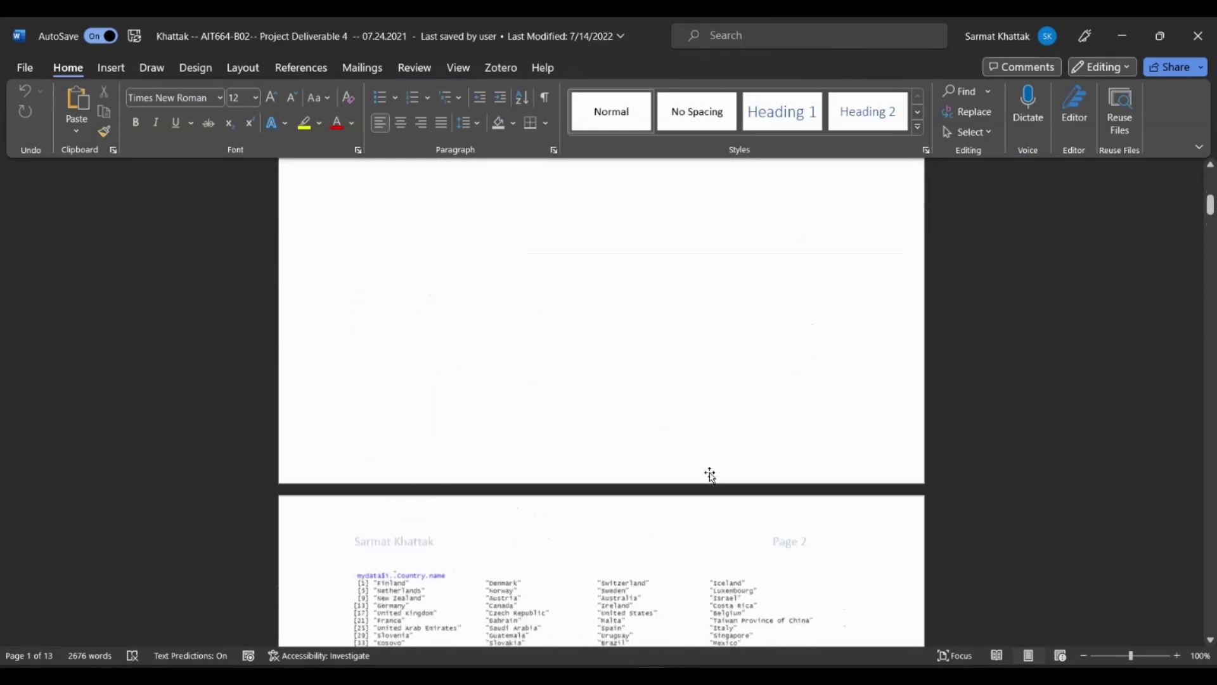
scroll(711, 475, "up", 5)
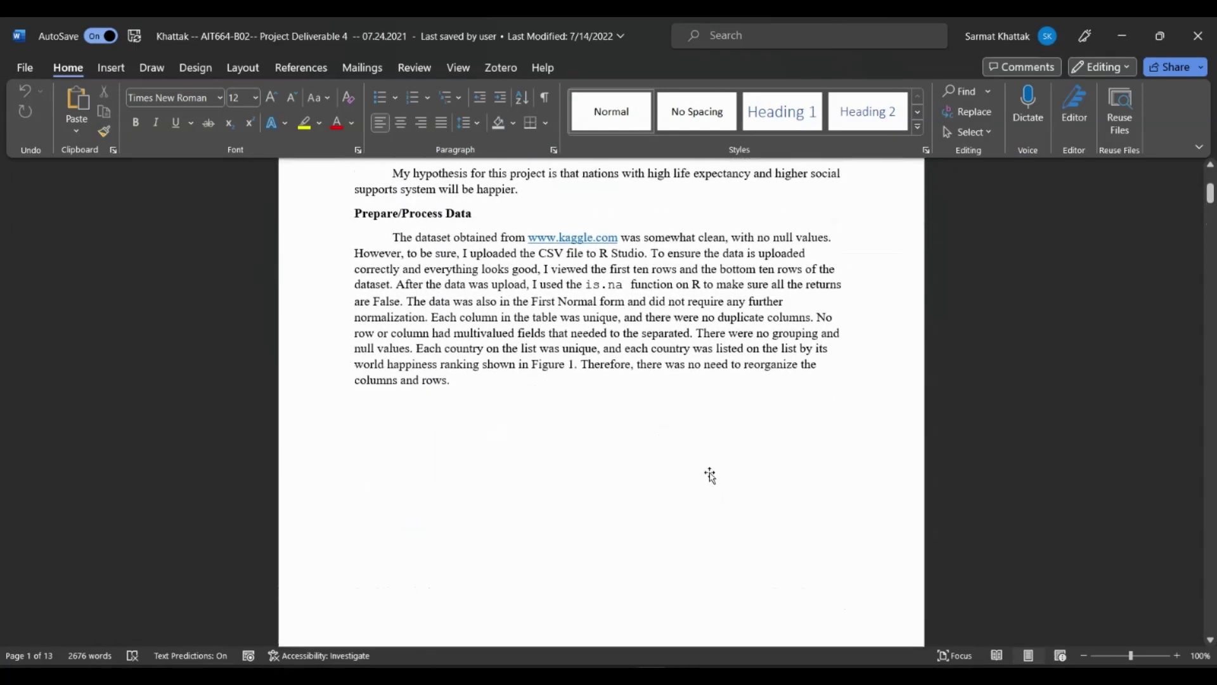
scroll(710, 474, "down", 8)
scroll(711, 475, "up", 7)
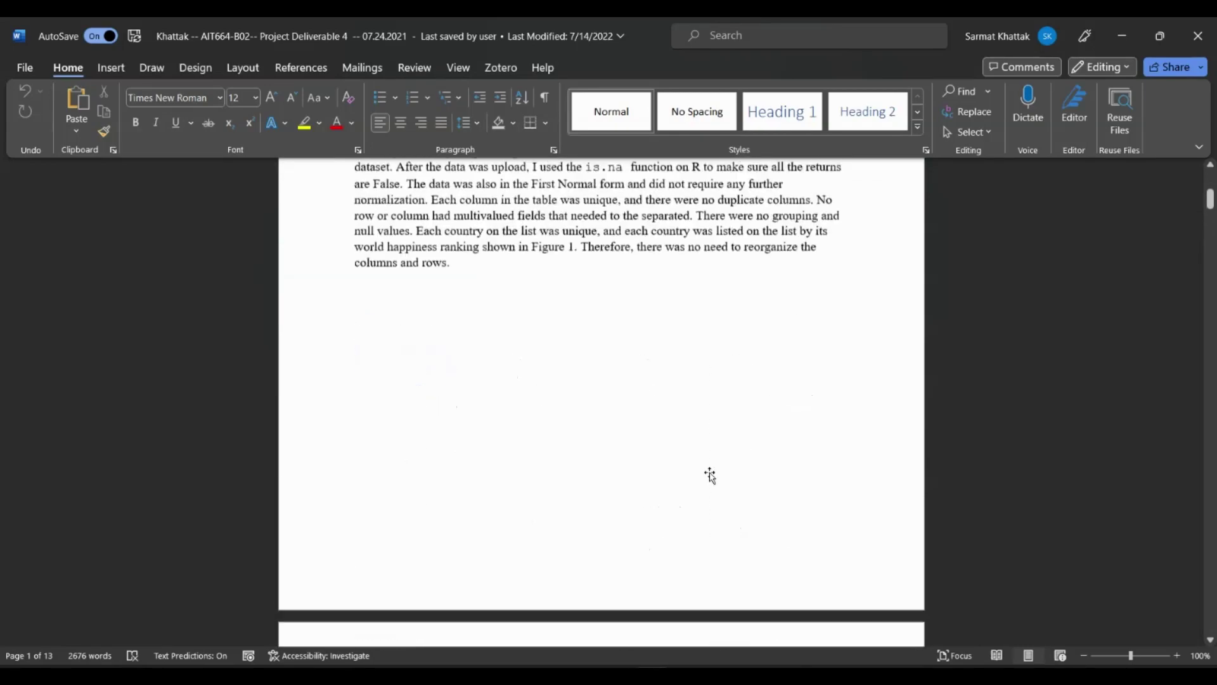
scroll(711, 475, "down", 15)
scroll(711, 474, "up", 15)
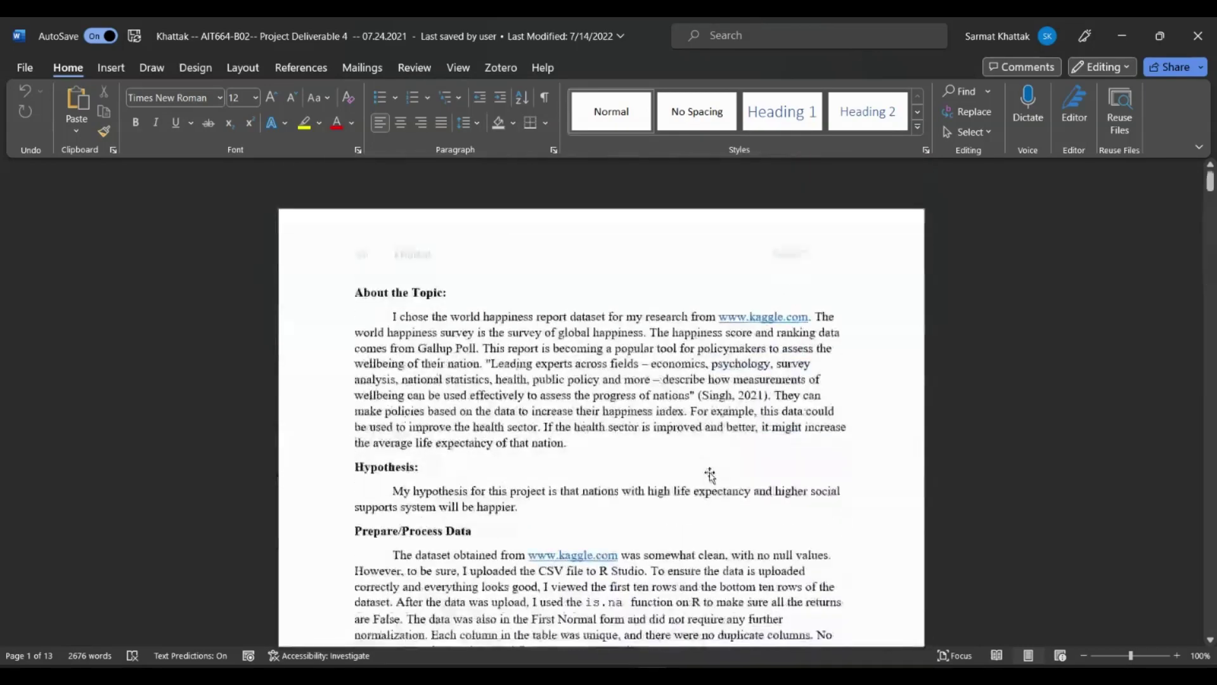
scroll(710, 472, "down", 3)
scroll(711, 473, "up", 5)
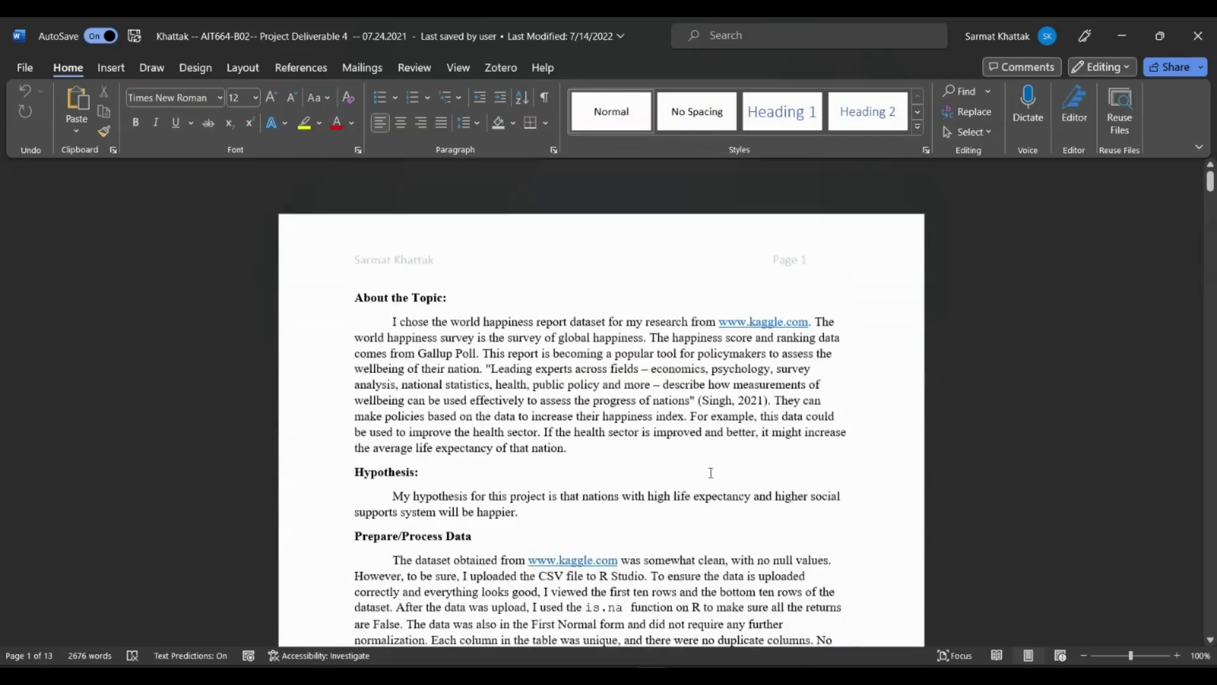
scroll(711, 472, "down", 2)
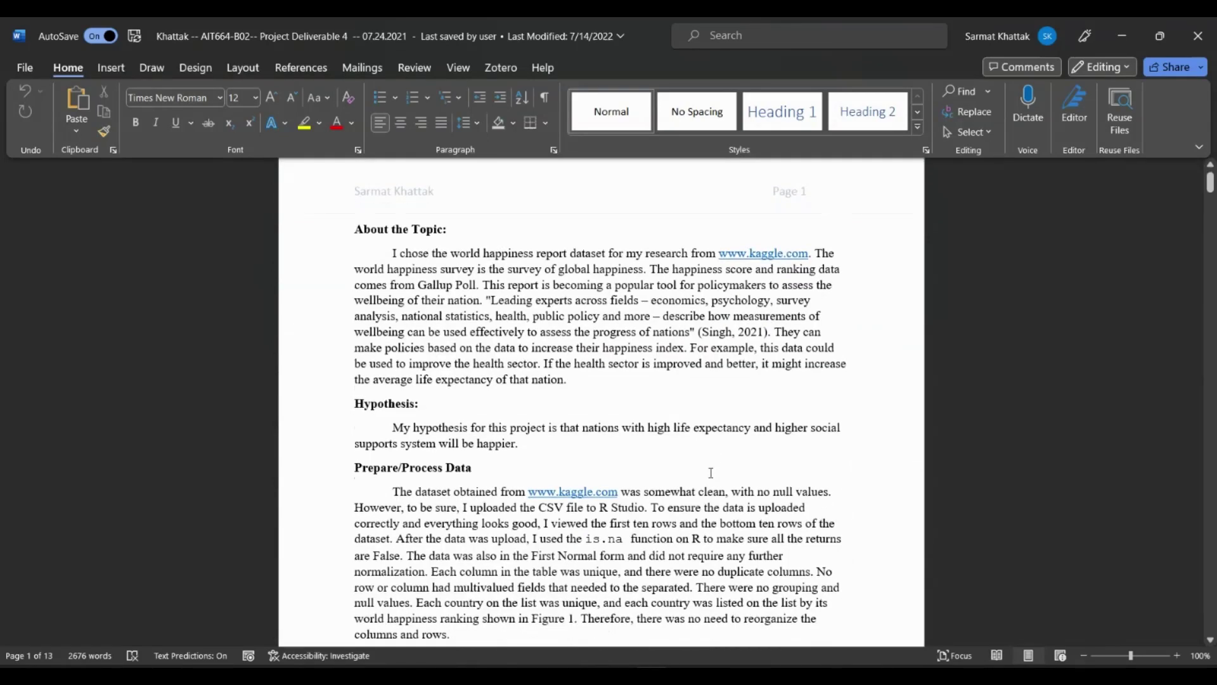
scroll(711, 472, "down", 20)
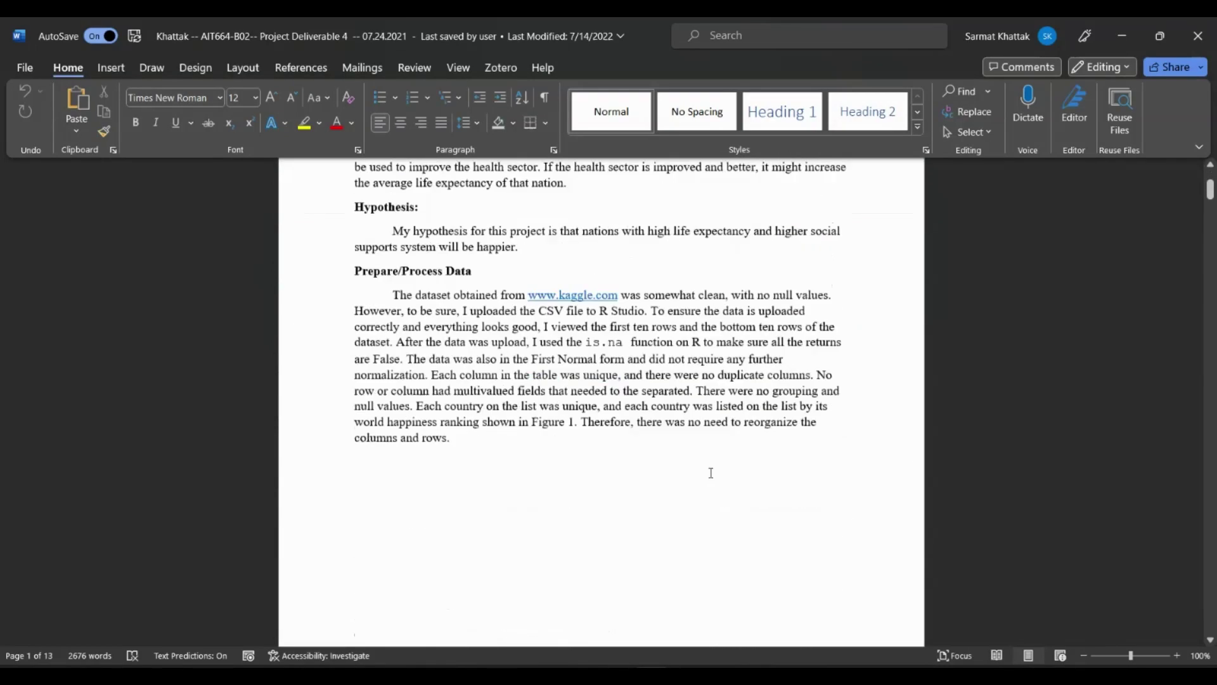
scroll(710, 472, "up", 20)
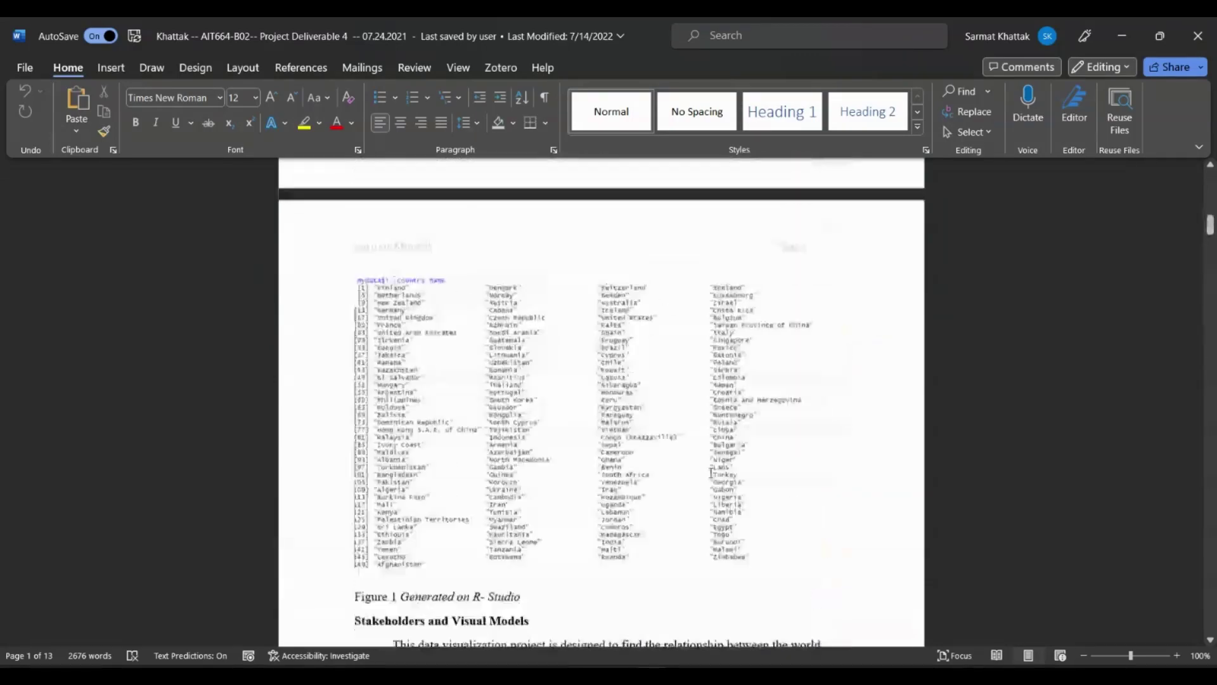
scroll(711, 473, "down", 6)
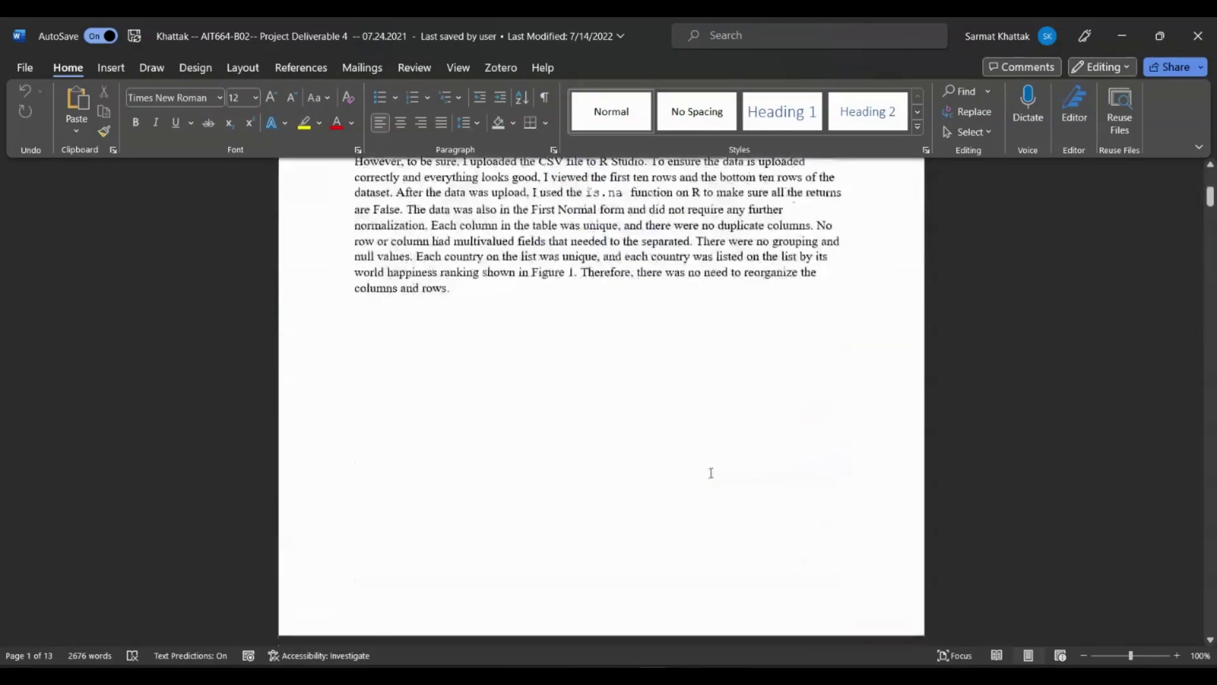
Copy the whole body paragraph of the Prepare/Process Data section
scroll(711, 472, "up", 2)
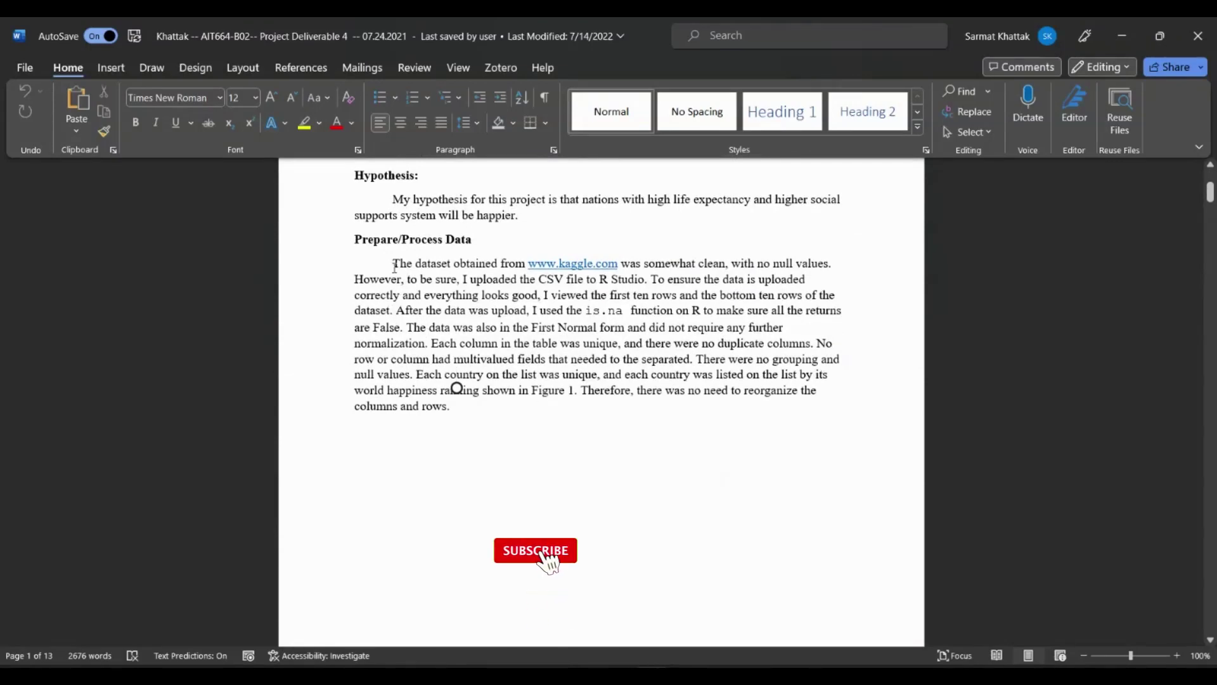
left_click_drag(393, 264, 480, 415)
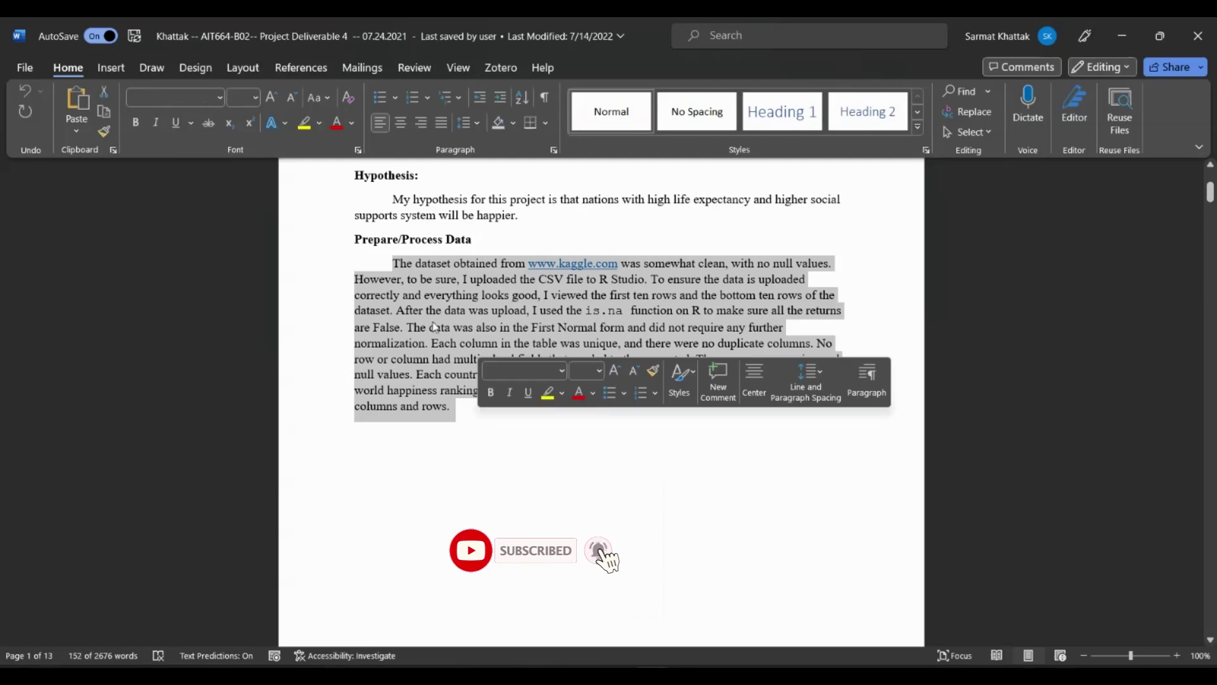
right_click(435, 409)
left_click(488, 316)
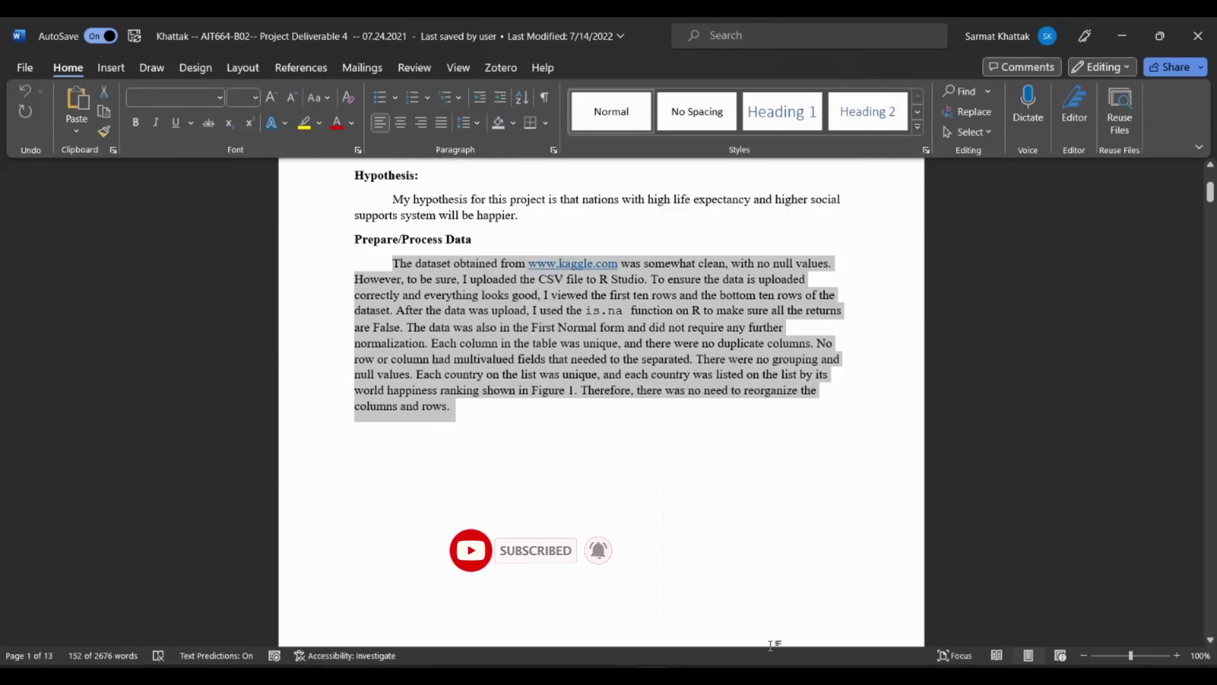
Switch to ChatGPT and write the prompt "check for grammer and give any suggestions on this paragraph"
mouse_move(824, 672)
key("alt+Tab")
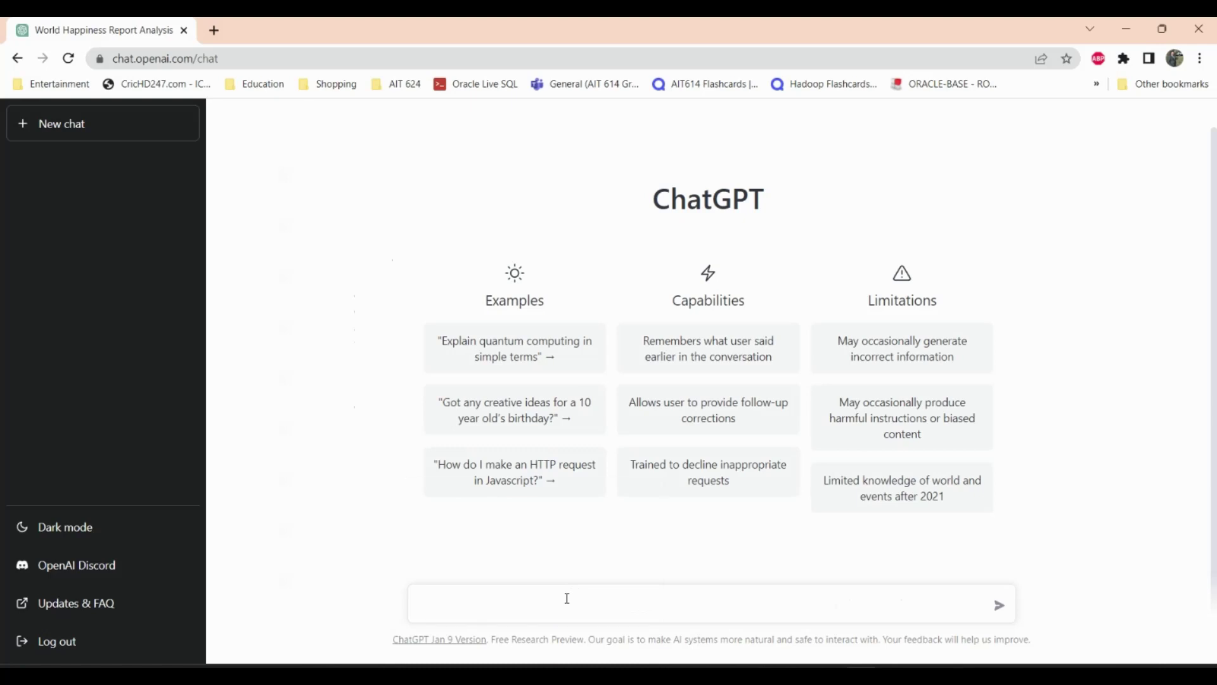
type("chat")
key("BackSpace")
key("BackSpace")
key("BackSpace")
type("heck for grammer and give")
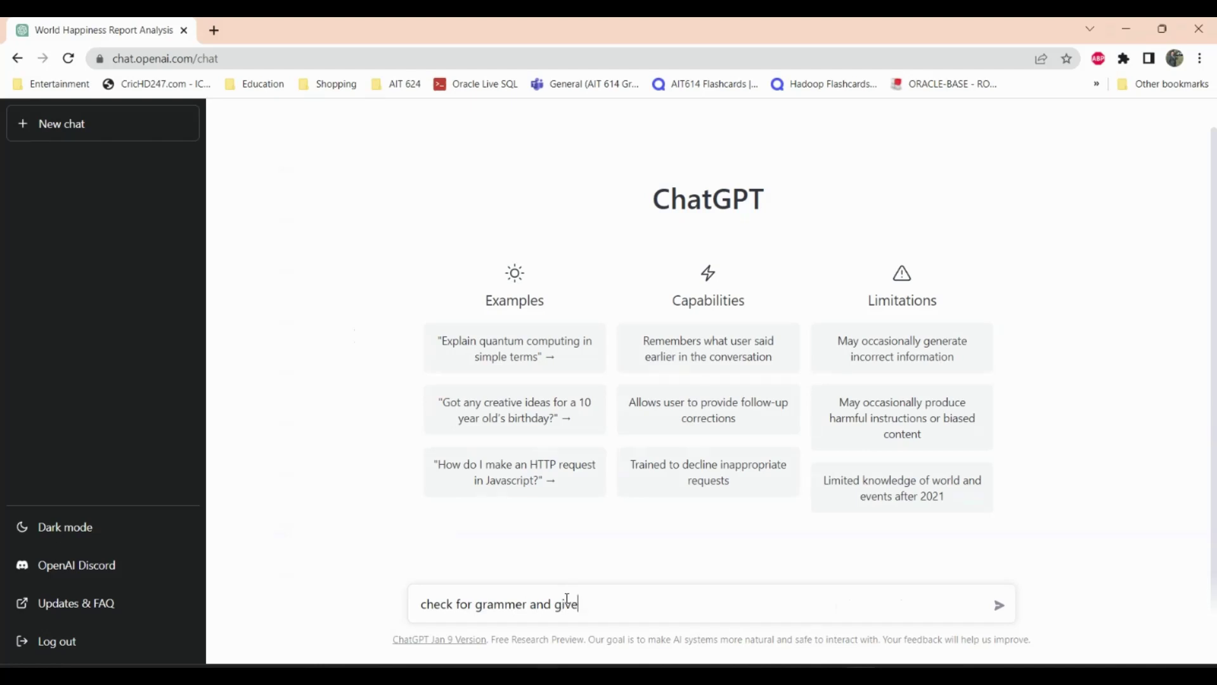
type(" any suggestions on th")
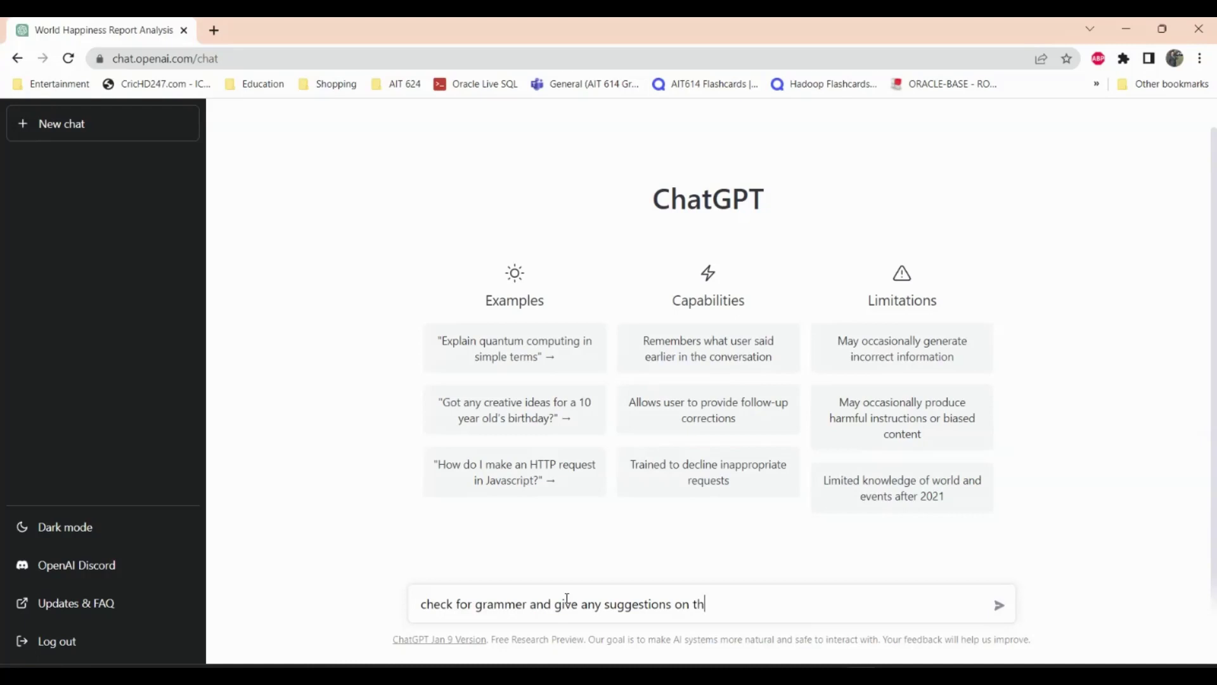
type("ie paragraph")
Submit the prompt with the copied Prepare/Process Data paragraph in quotation marks and review the suggestions
key("ctrl+v")
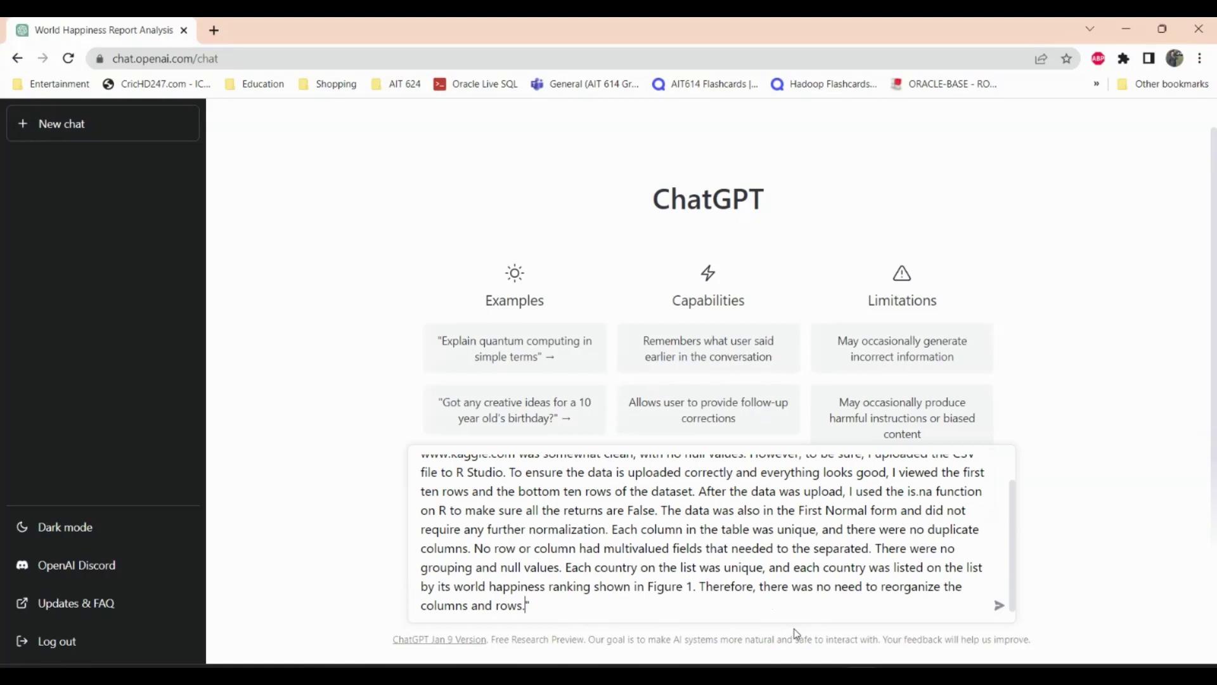
key("Return")
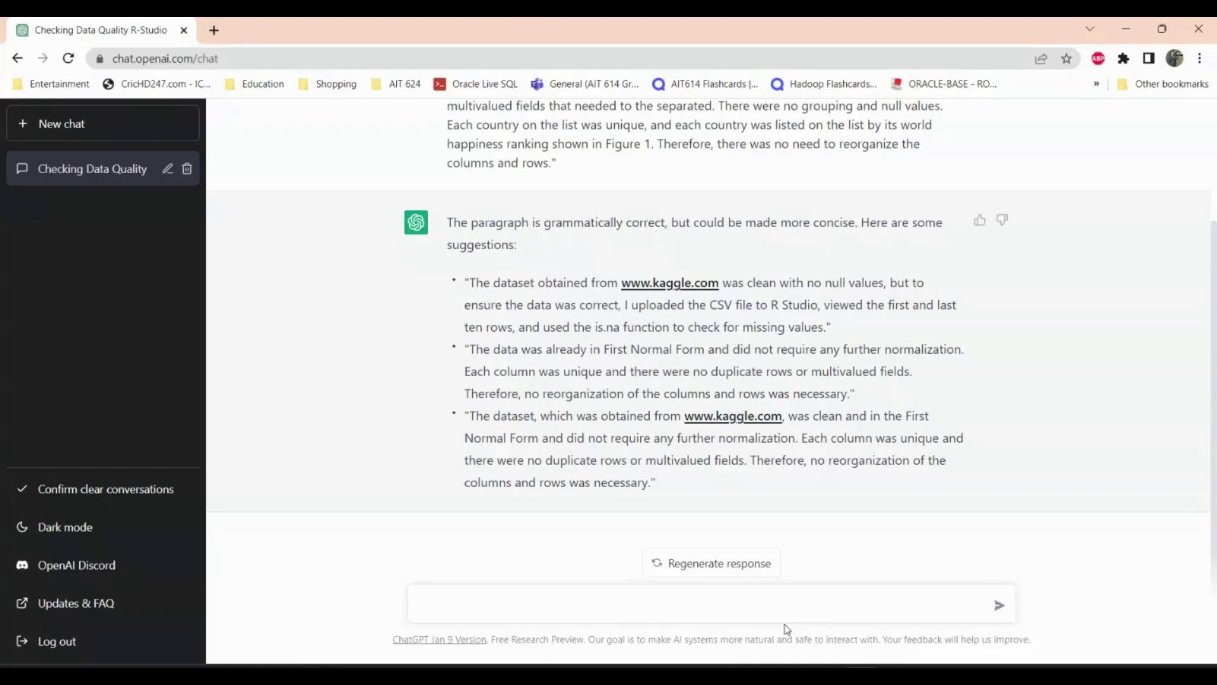
scroll(890, 431, "up", 3)
scroll(893, 437, "down", 3)
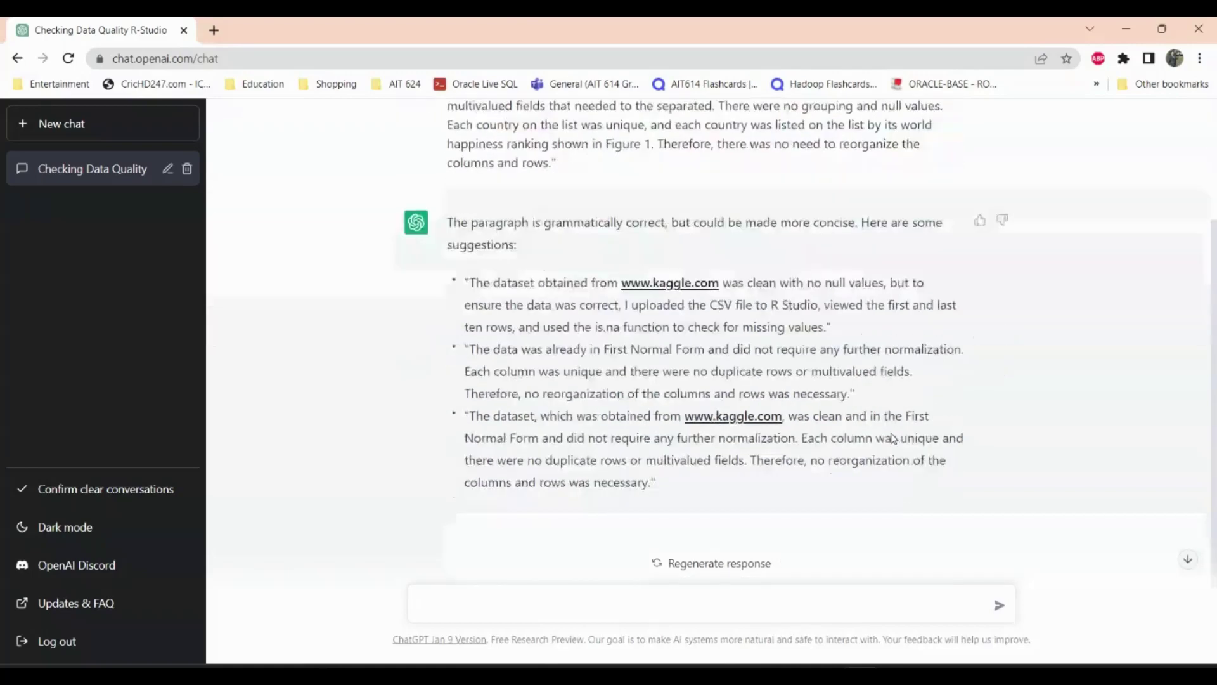
scroll(780, 334, "up", 3)
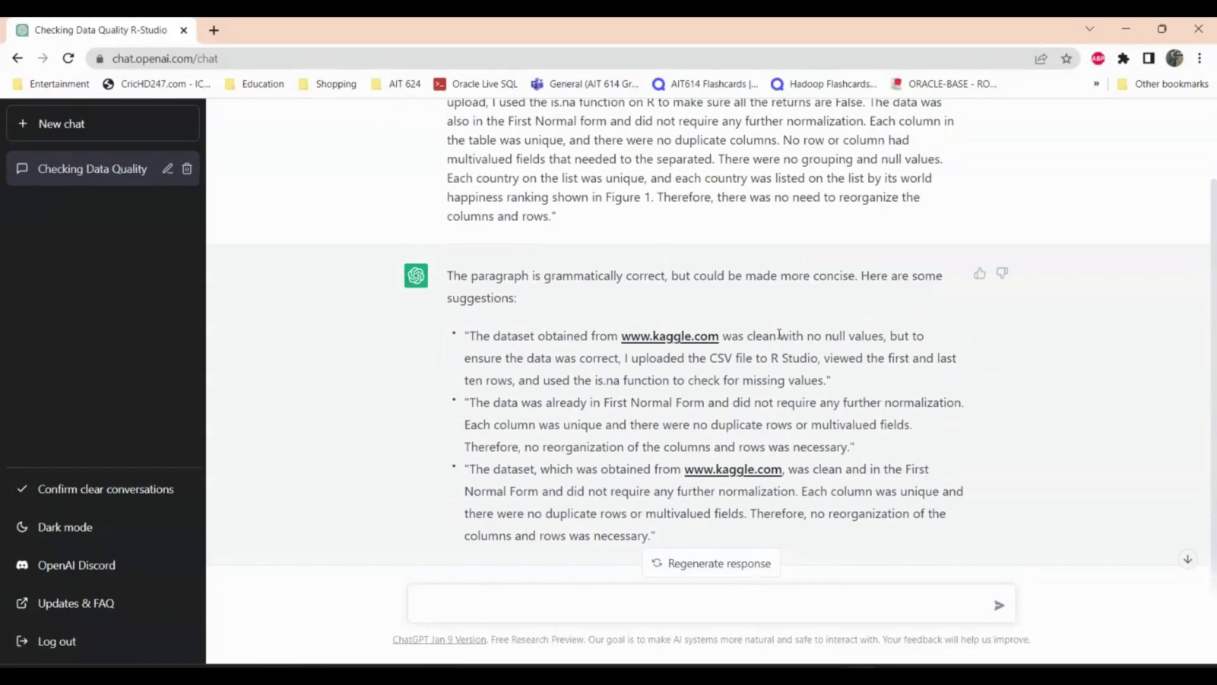
scroll(780, 334, "down", 3)
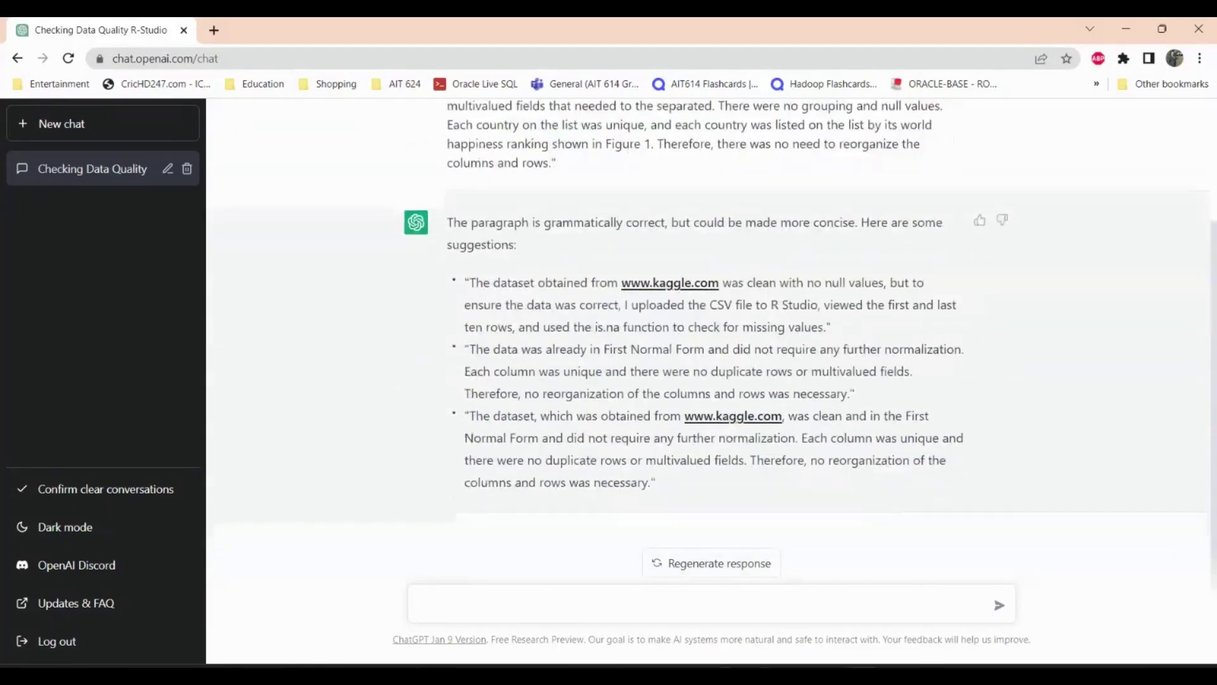
Switch back to the Word report and copy the Stakeholders and Visual Models section, including its heading and both paragraphs
key("alt+Tab")
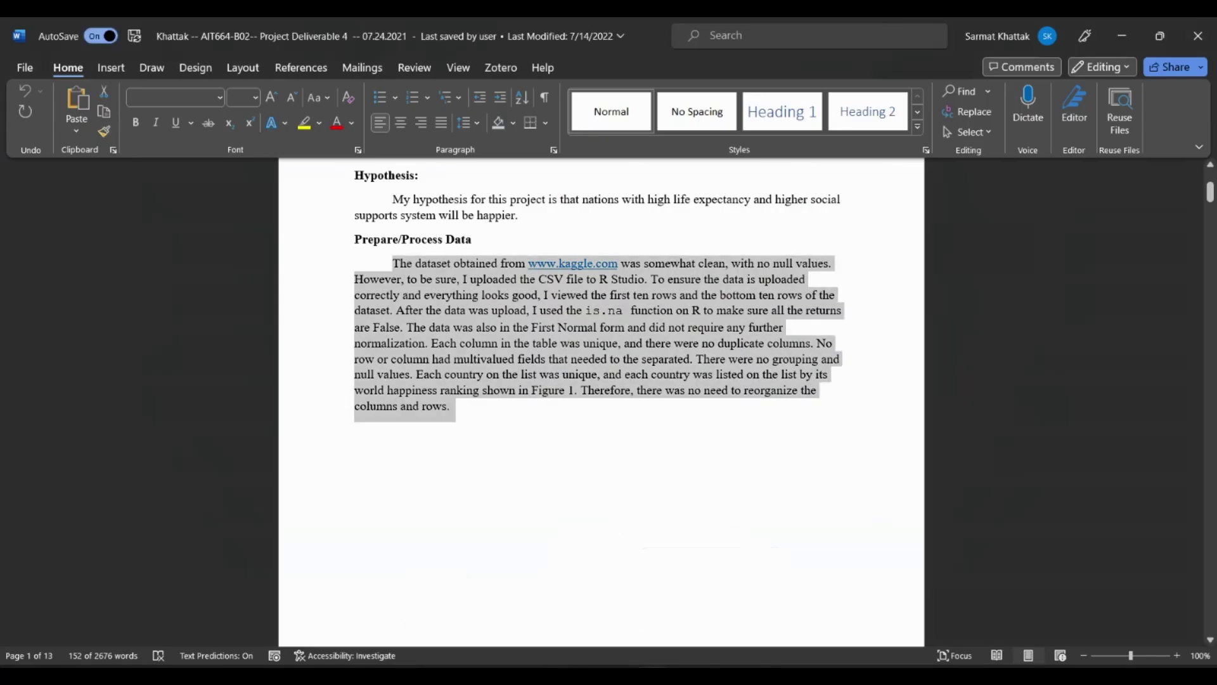
left_click(664, 426)
scroll(643, 472, "down", 8)
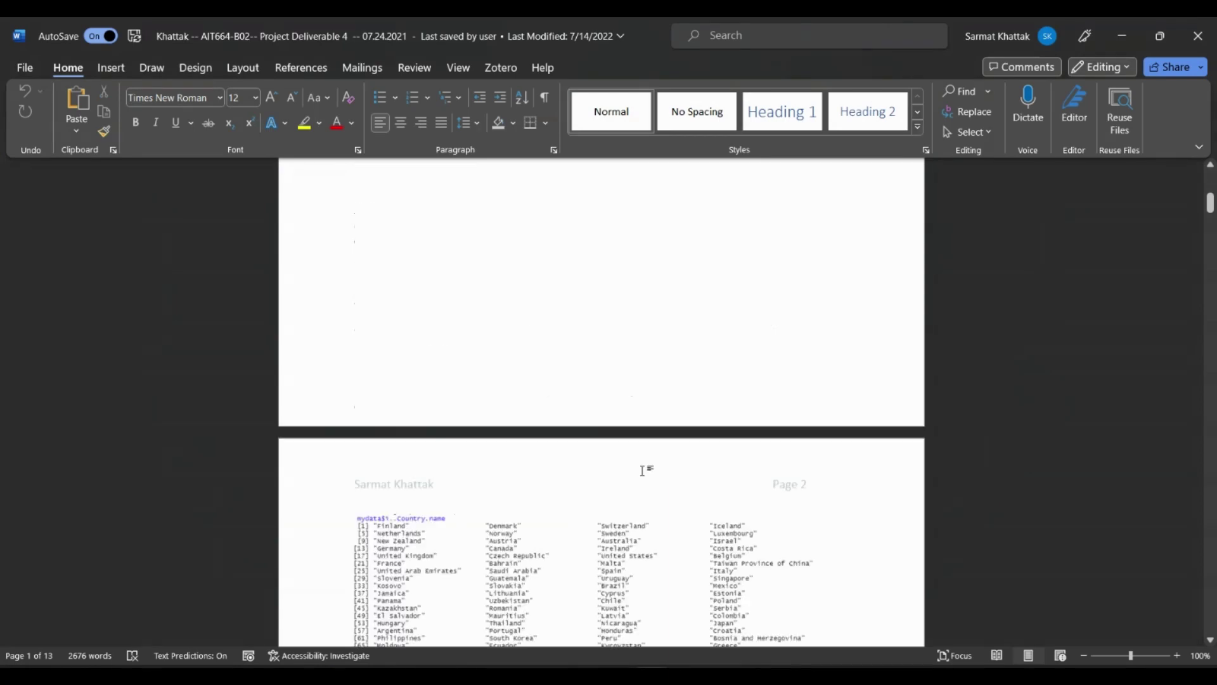
scroll(643, 472, "up", 2)
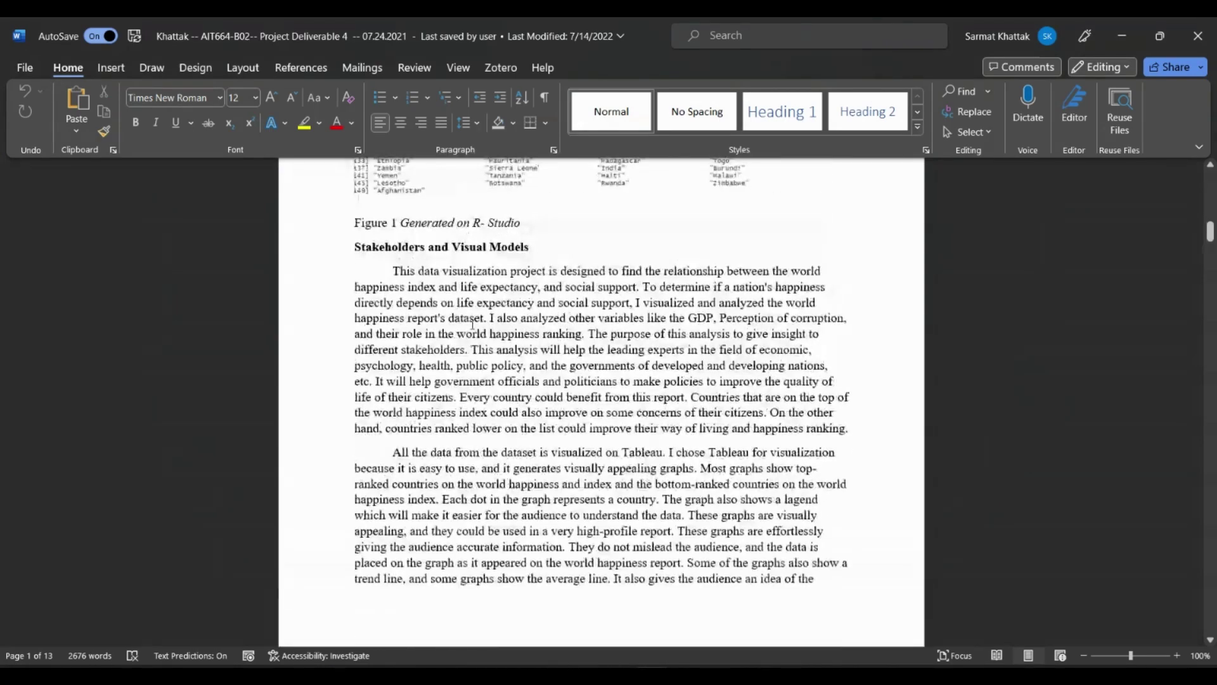
left_click_drag(355, 246, 506, 393)
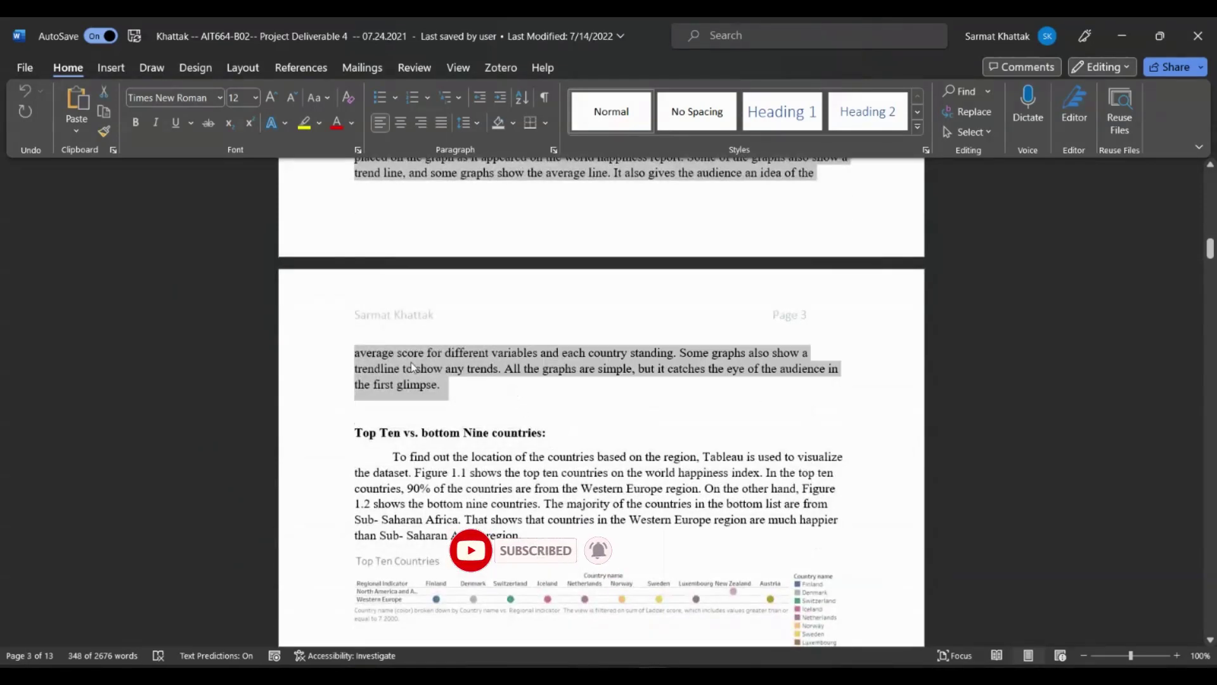
right_click(410, 362)
left_click(473, 384)
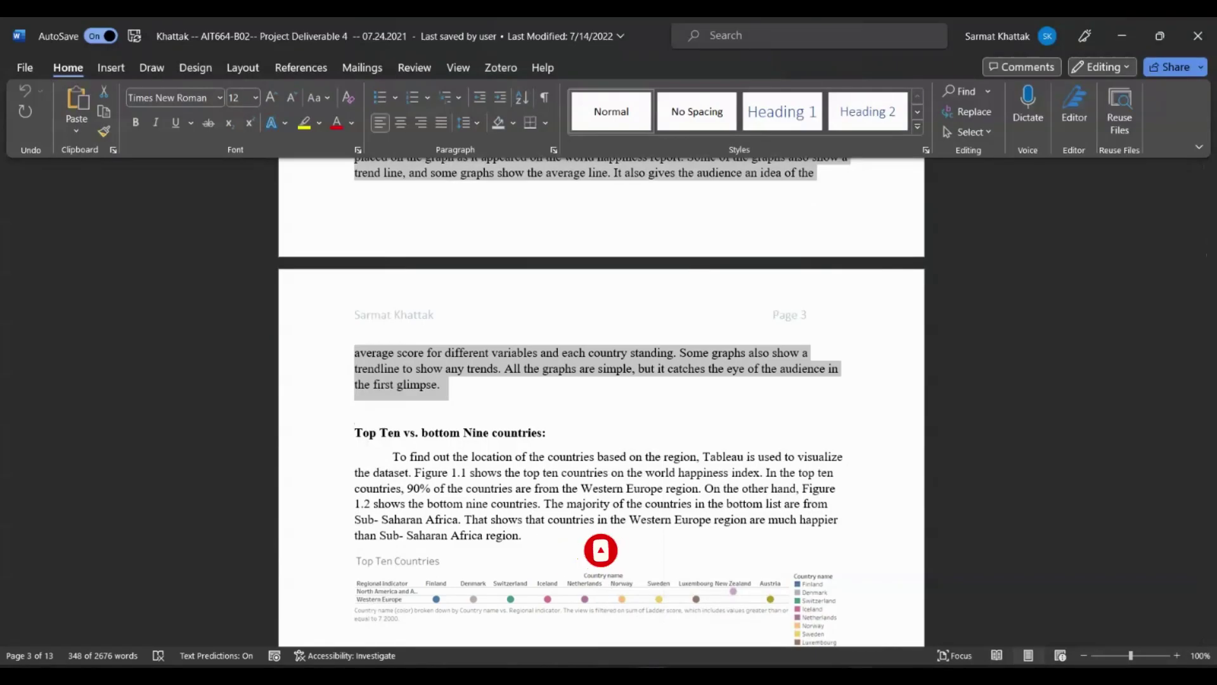
Return to ChatGPT and write the prompt "check for grammer and give me any feedback on this paragraph" followed by an opening quotation mark
left_click(813, 658)
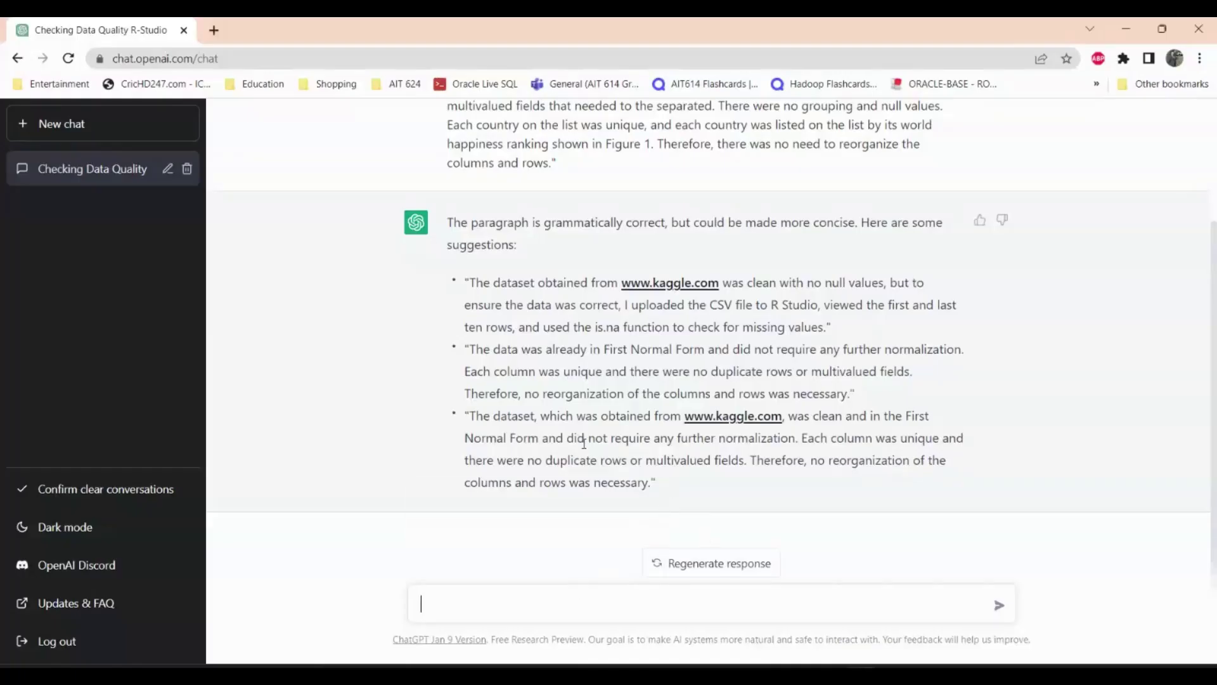
scroll(584, 438, "up", 2)
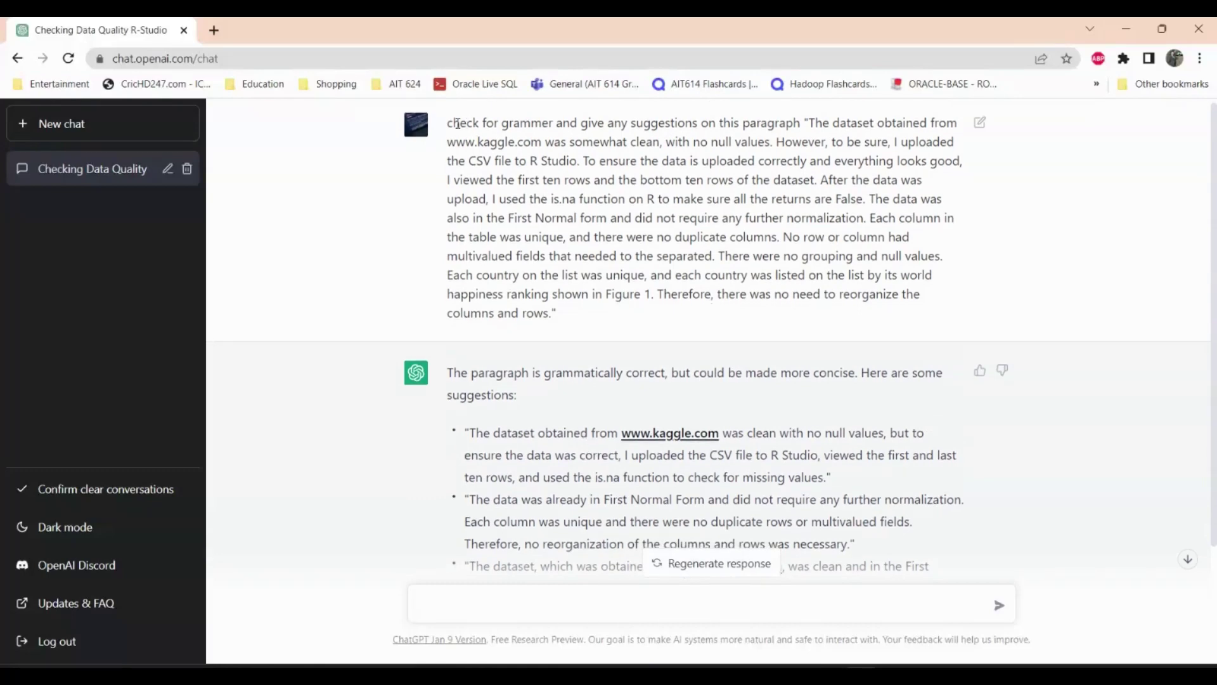
scroll(587, 425, "down", 2)
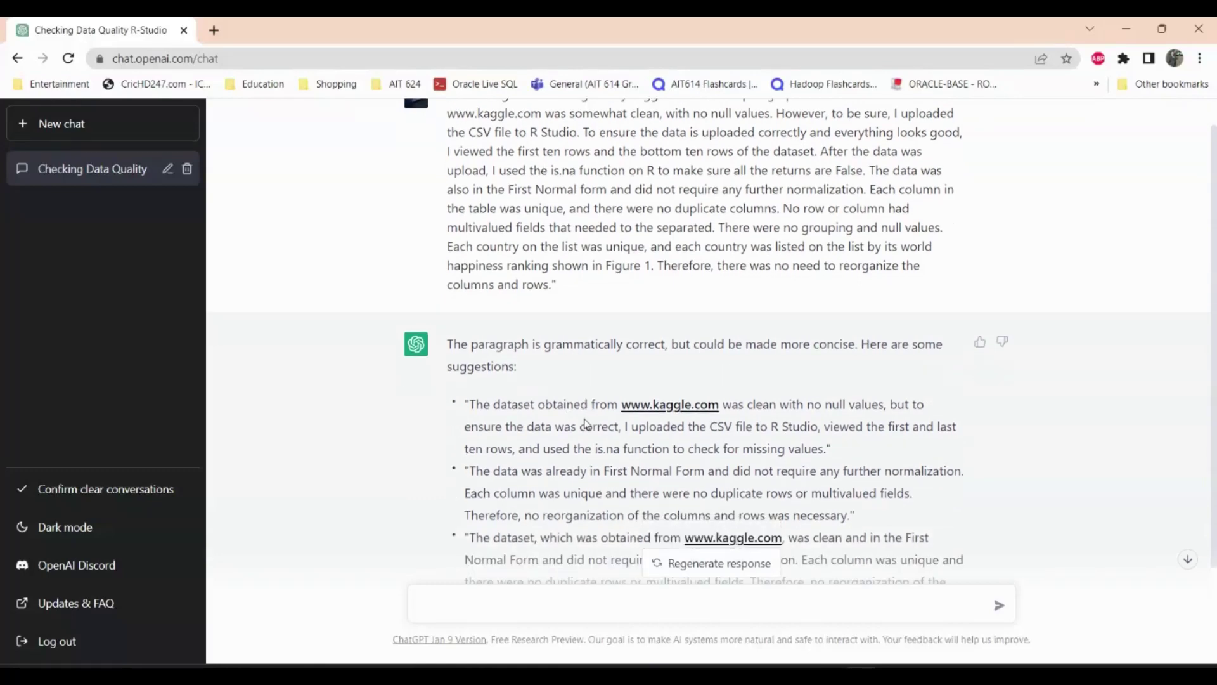
type("check f")
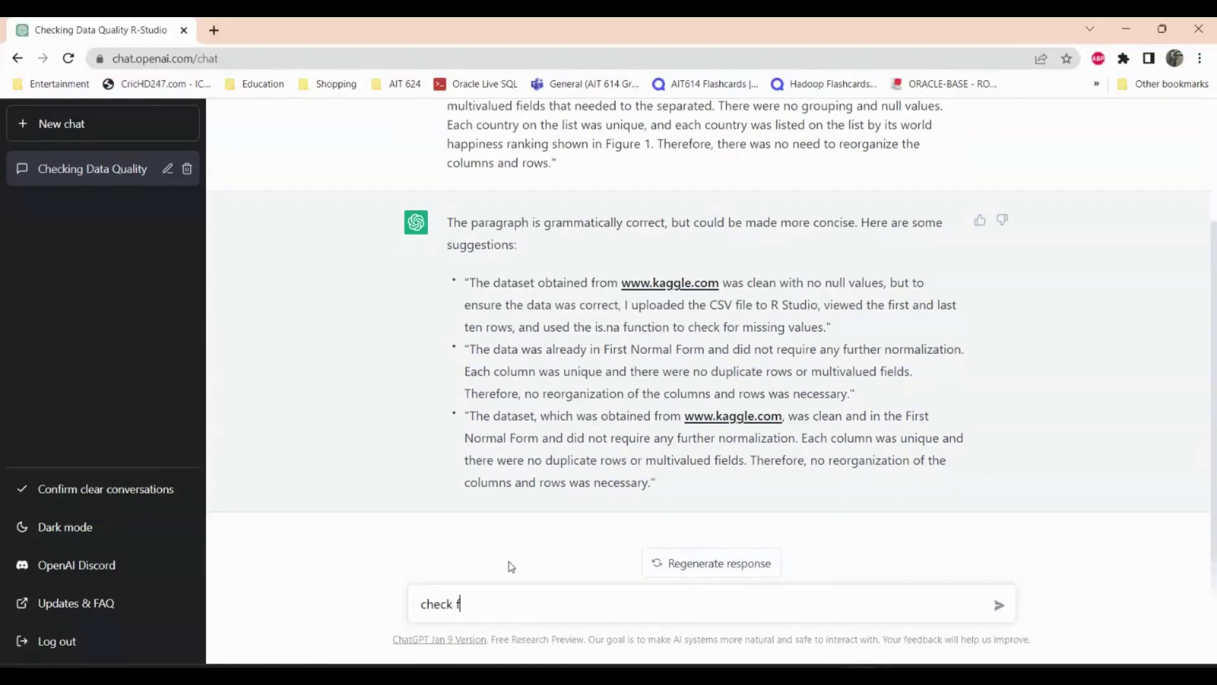
type("or grammer and give me any f")
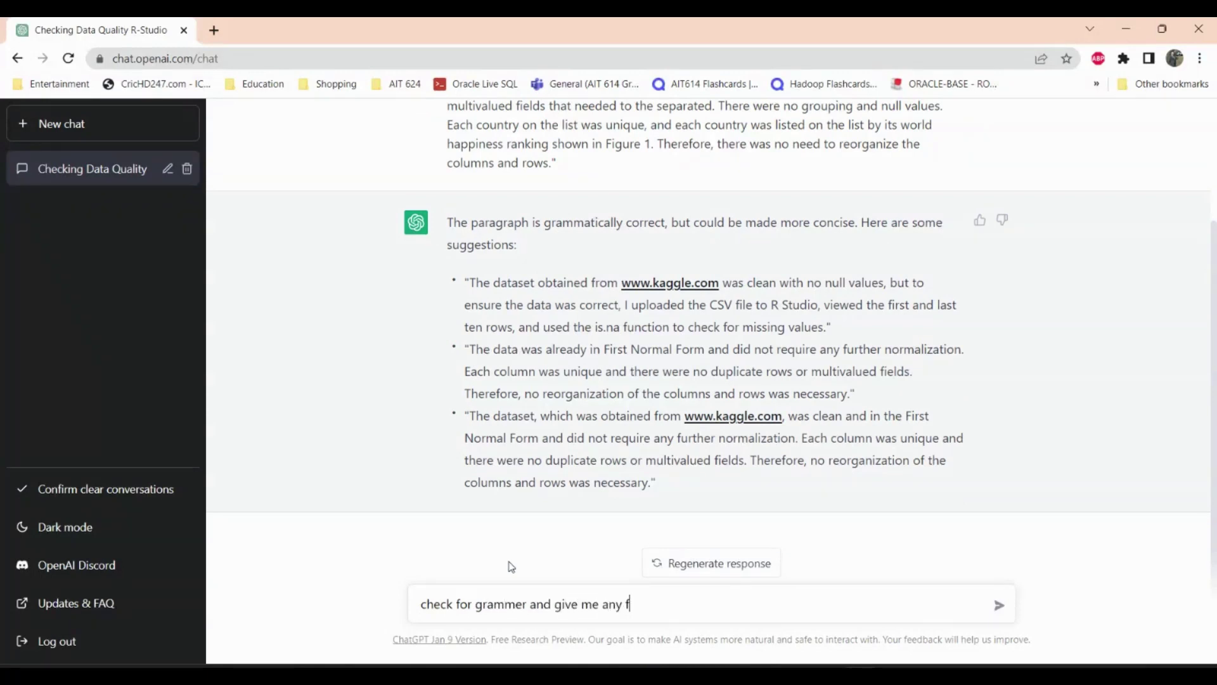
type("eedback on the folowin")
key("BackSpace")
key("BackSpace")
key("BackSpace")
key("BackSpace")
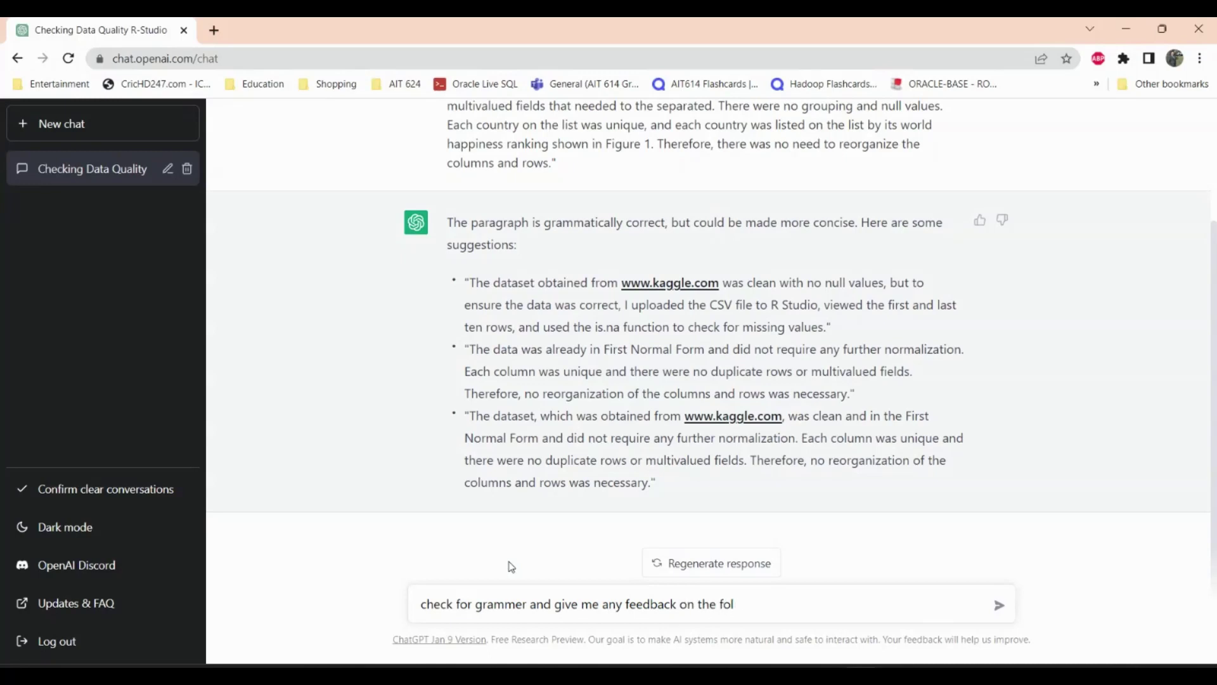
type("lo")
key("BackSpace")
key("BackSpace")
key("BackSpace")
key("BackSpace")
type("s paragrat")
key("BackSpace")
type("ph \"")
Submit the prompt with the copied Stakeholders and Visual Models section and review the reply
key("ctrl+v")
key("Return")
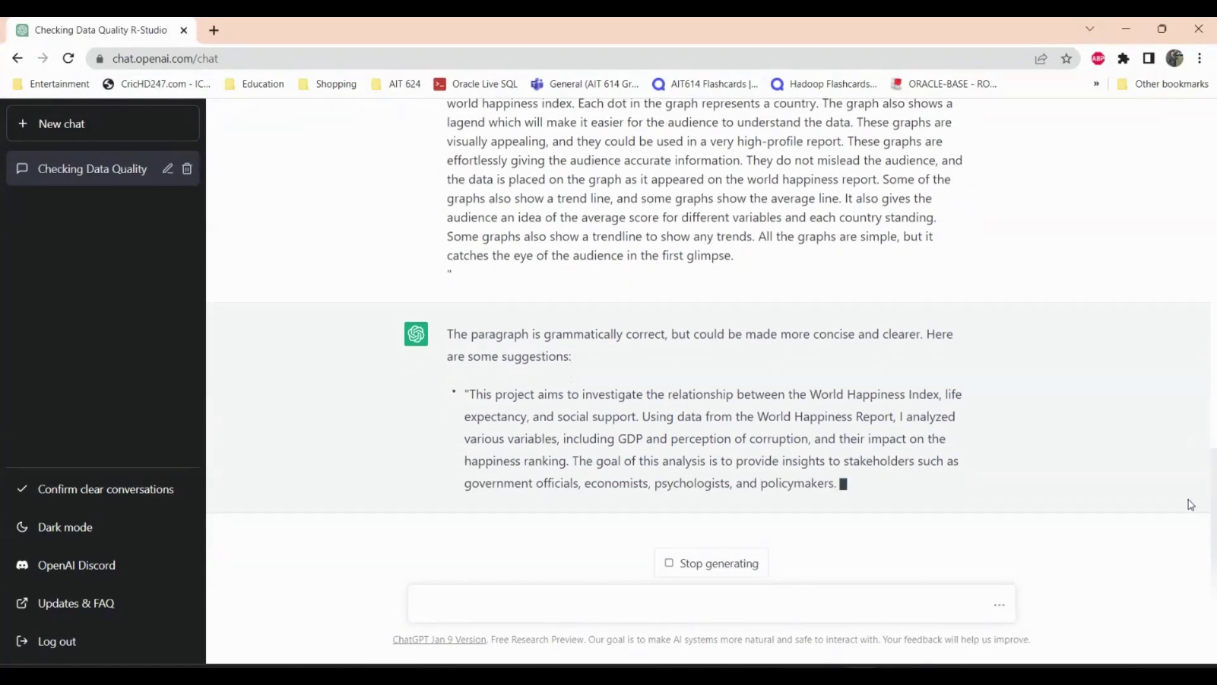
scroll(741, 348, "up", 1)
scroll(740, 349, "up", 4)
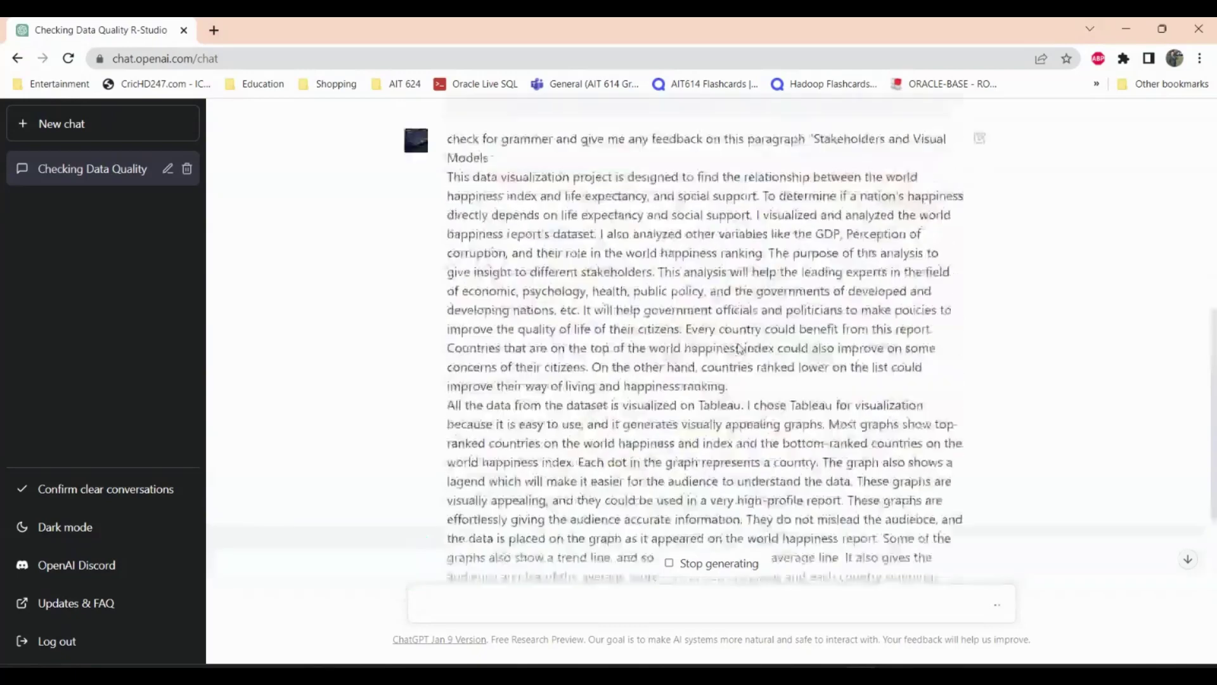
scroll(740, 349, "down", 5)
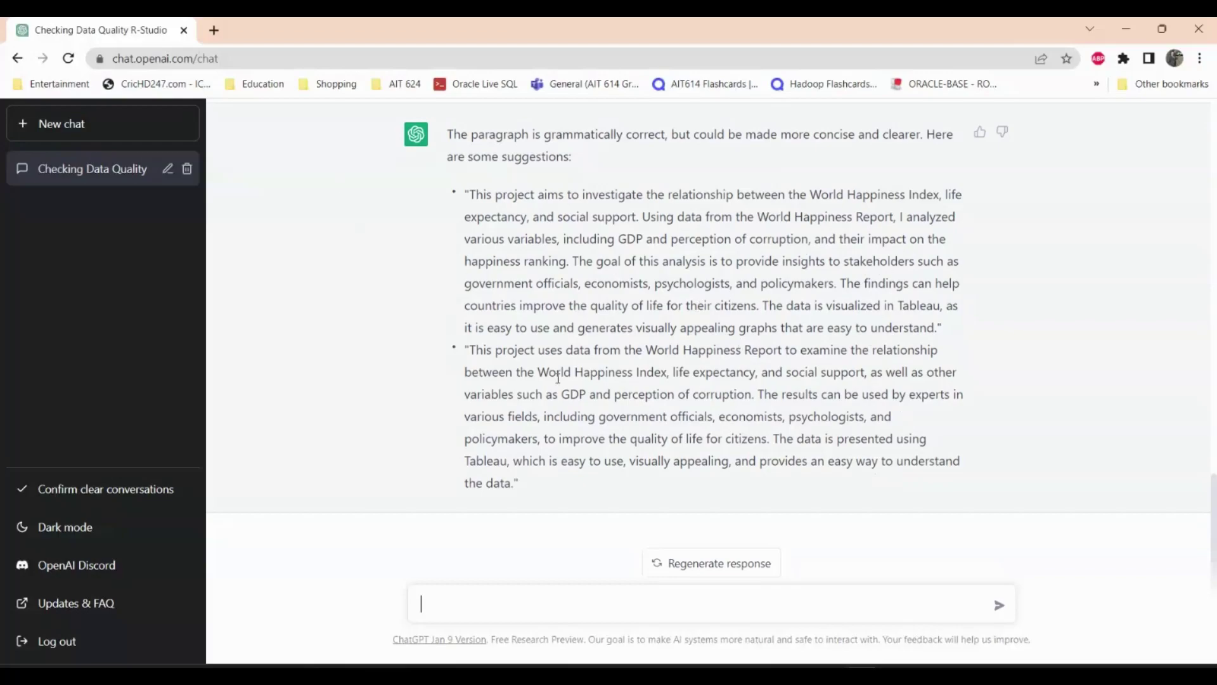
Switch to the Word report and copy the paragraph under the "Ladder Score vs. Perception of corruption" heading
scroll(584, 303, "up", 10)
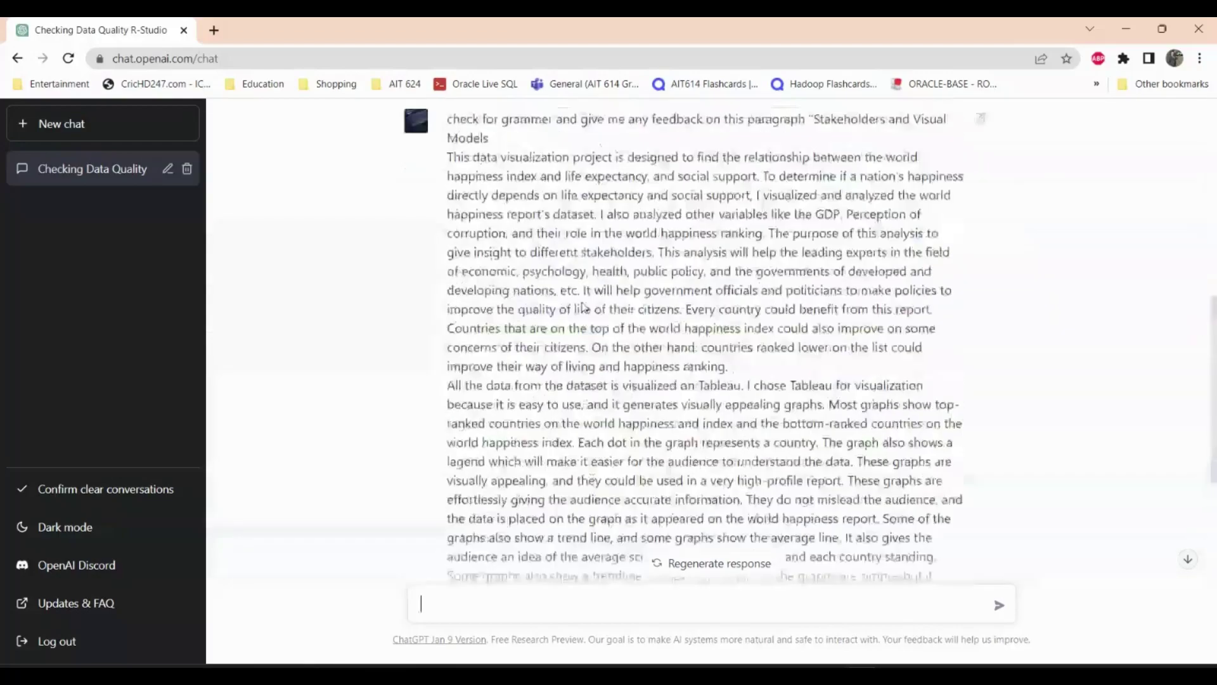
scroll(583, 306, "down", 4)
scroll(583, 306, "up", 6)
scroll(584, 307, "down", 8)
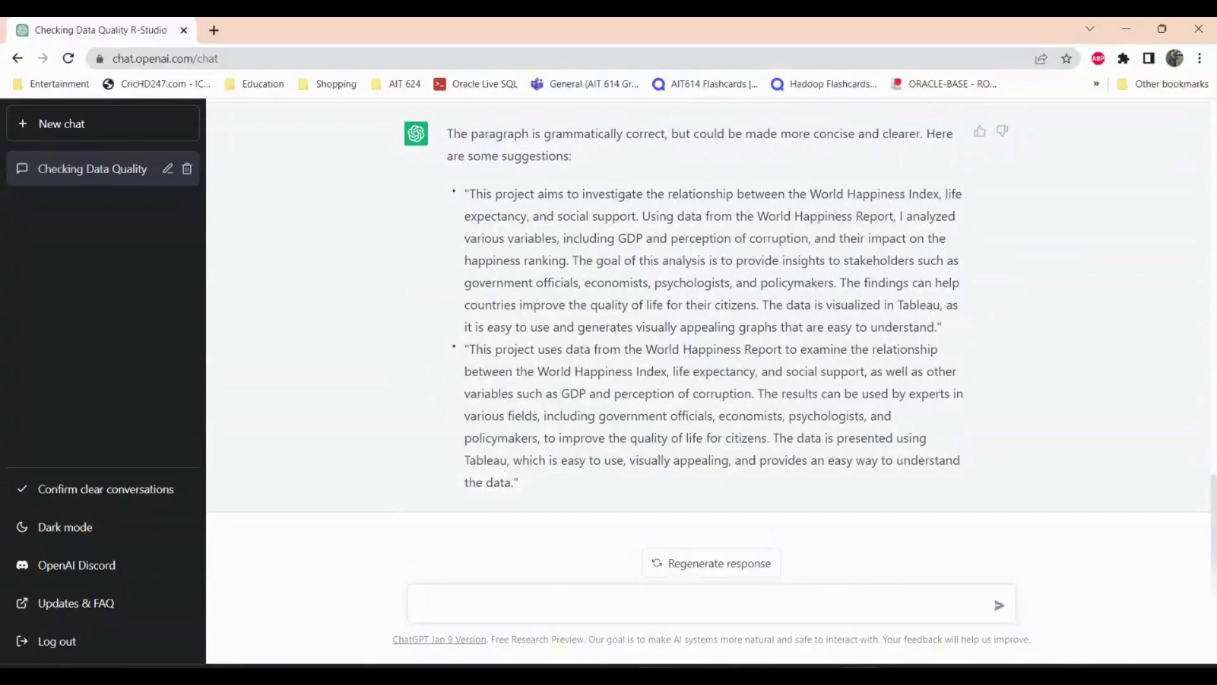
key("alt+Tab")
scroll(647, 432, "down", 15)
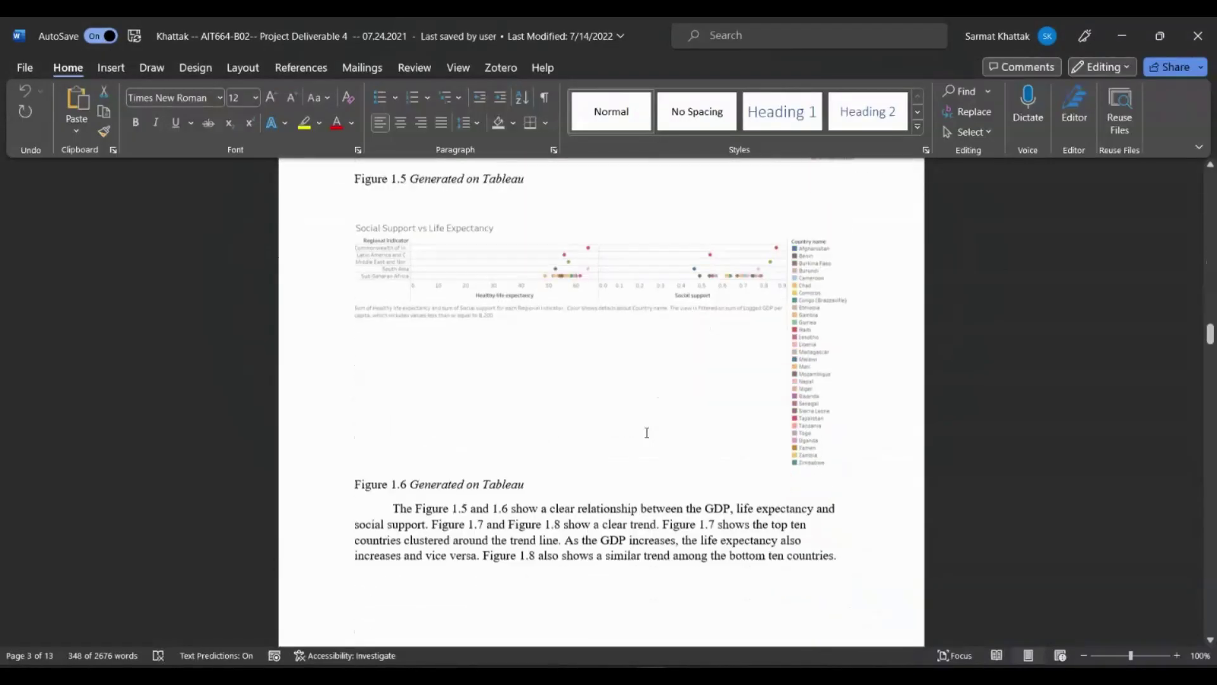
scroll(647, 433, "down", 15)
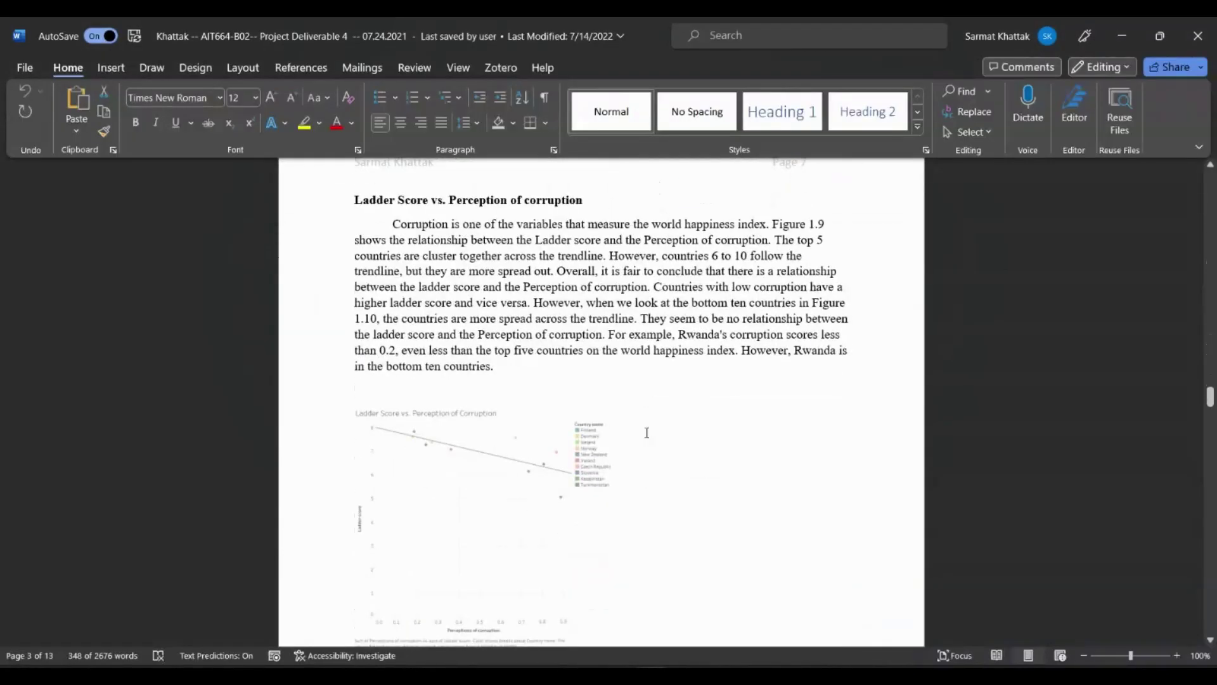
mouse_move(396, 217)
left_mouse_down()
mouse_move(535, 334)
mouse_move(508, 368)
mouse_move(390, 226)
left_mouse_up()
key("ctrl+c")
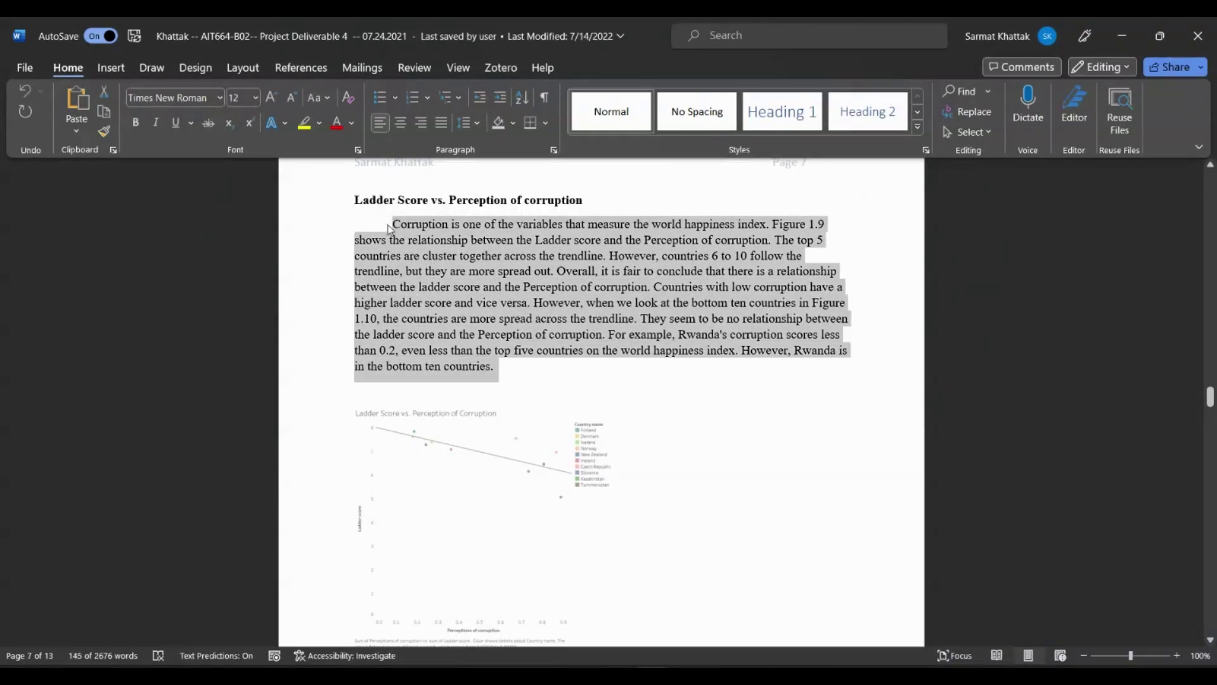
Return to ChatGPT and submit "check for grammer and give me feedback on the paragraph" followed by the copied paragraph in quotation marks
key("alt+Tab")
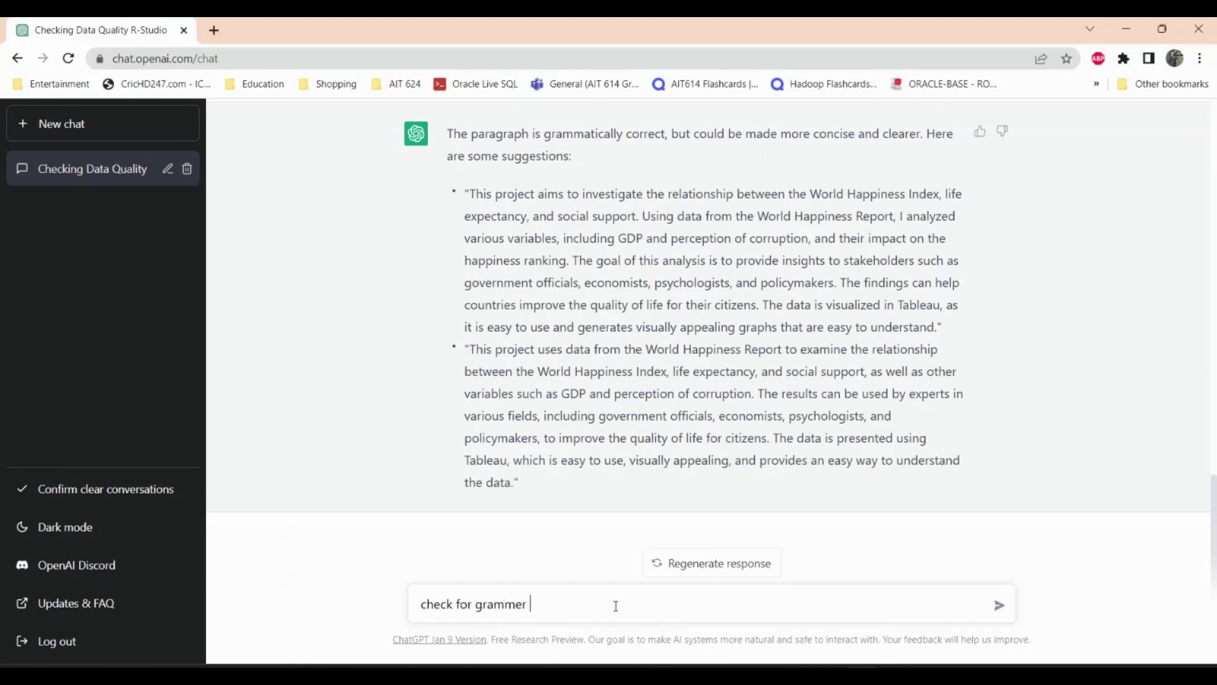
type("me f")
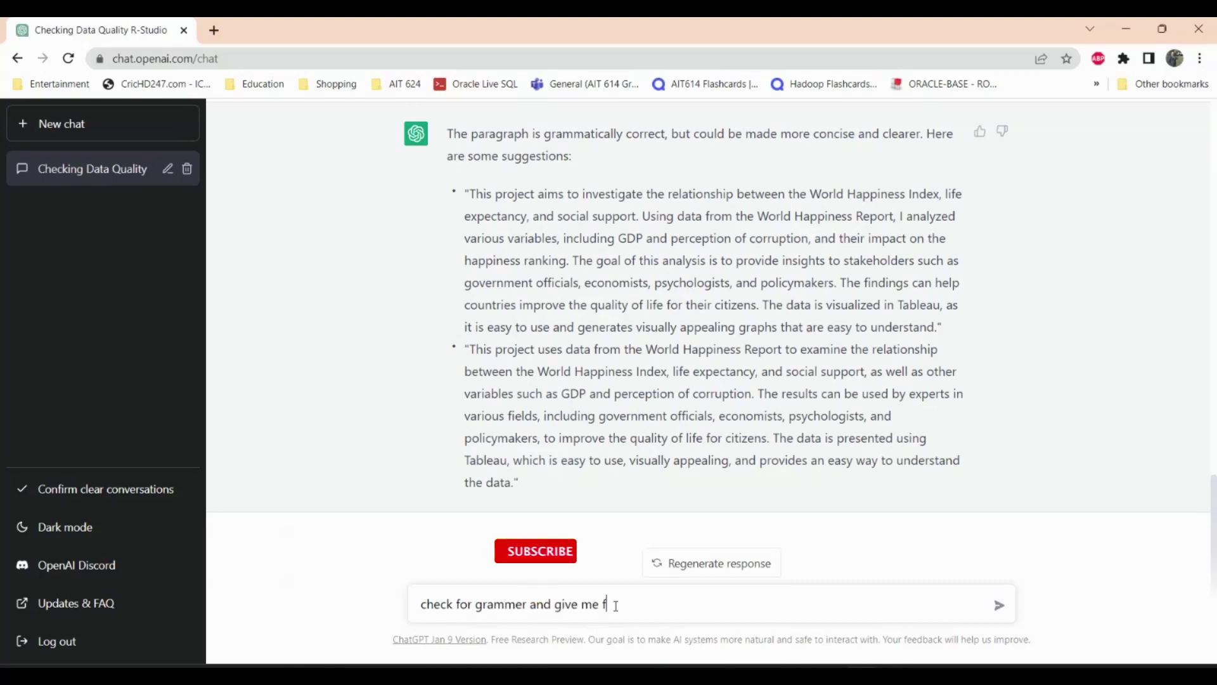
type("eedback on the above")
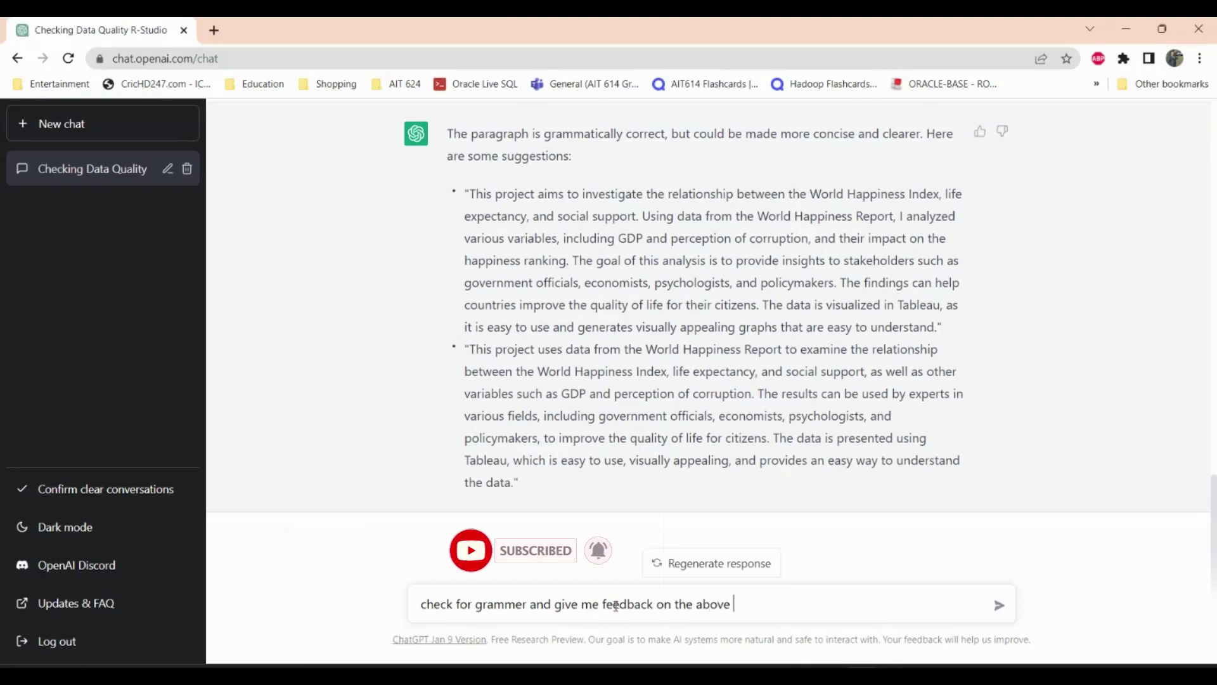
type(" paragraph")
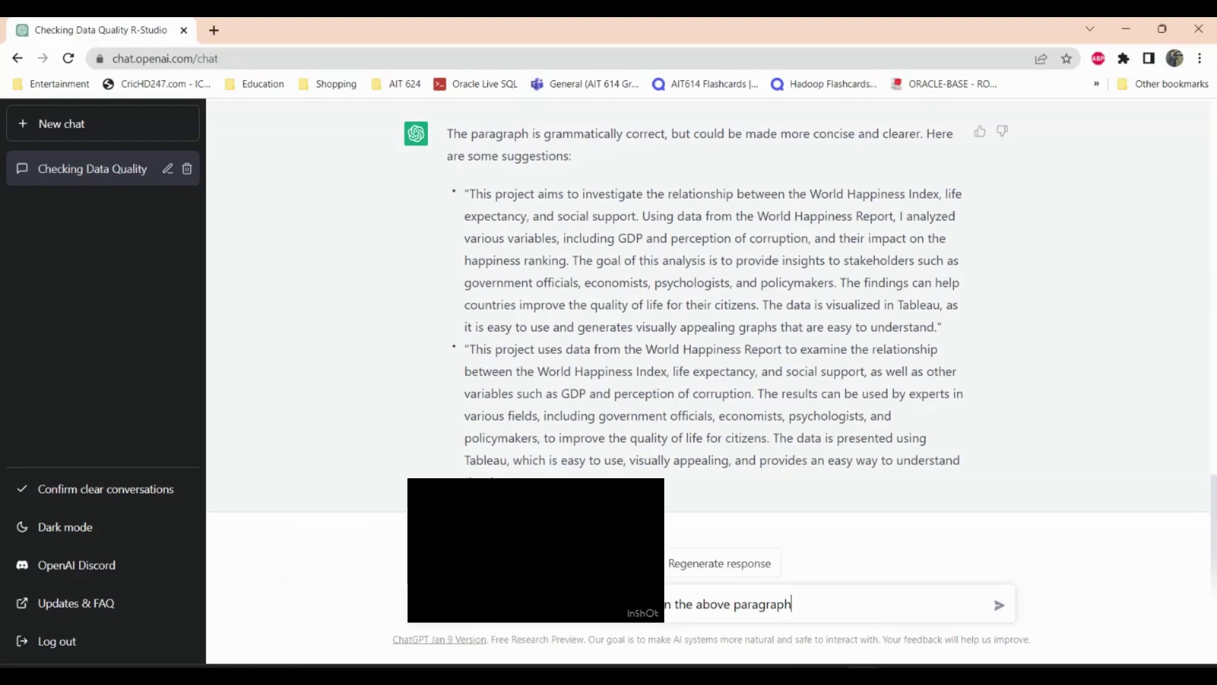
key("BackSpace")
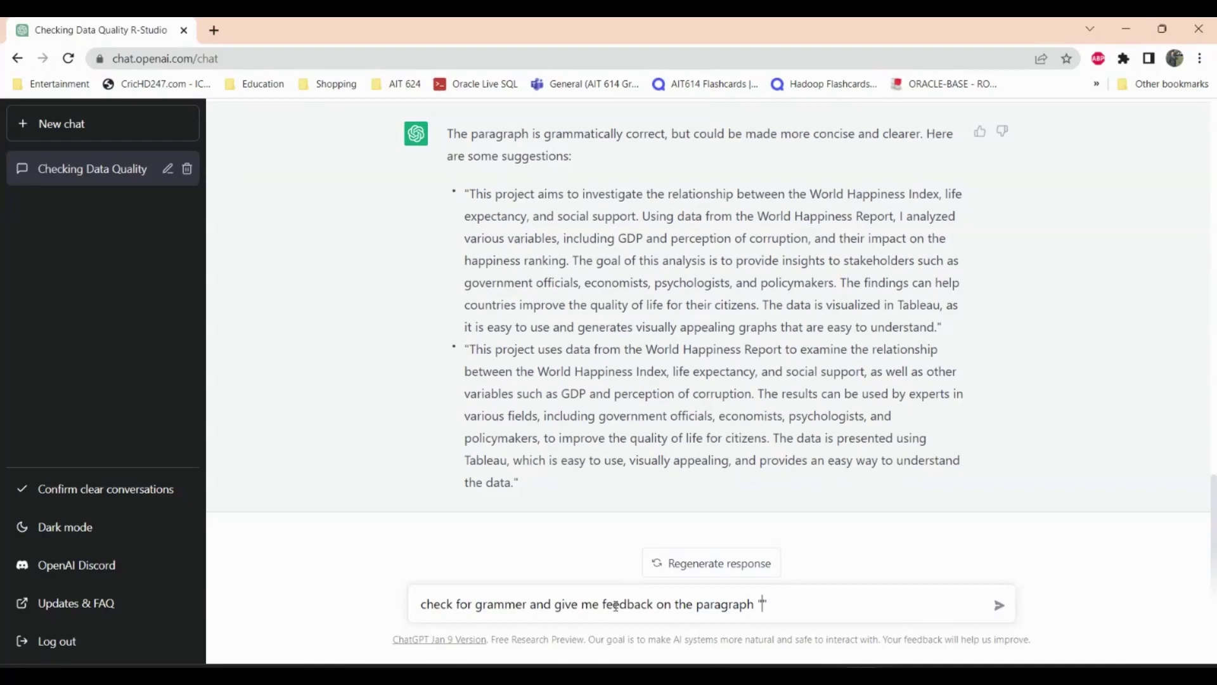
key("ctrl+v")
key("Return")
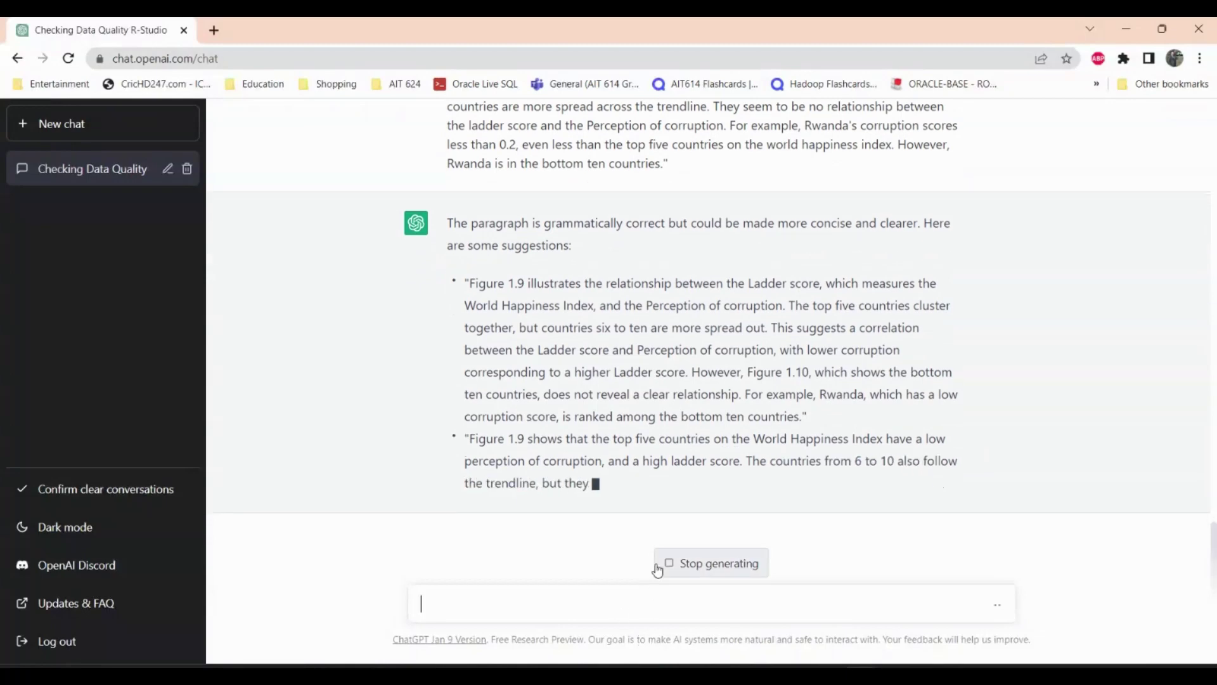
Copy the whole submitted corruption prompt from the conversation and paste it into the message box as a new prompt
scroll(640, 331, "up", 5)
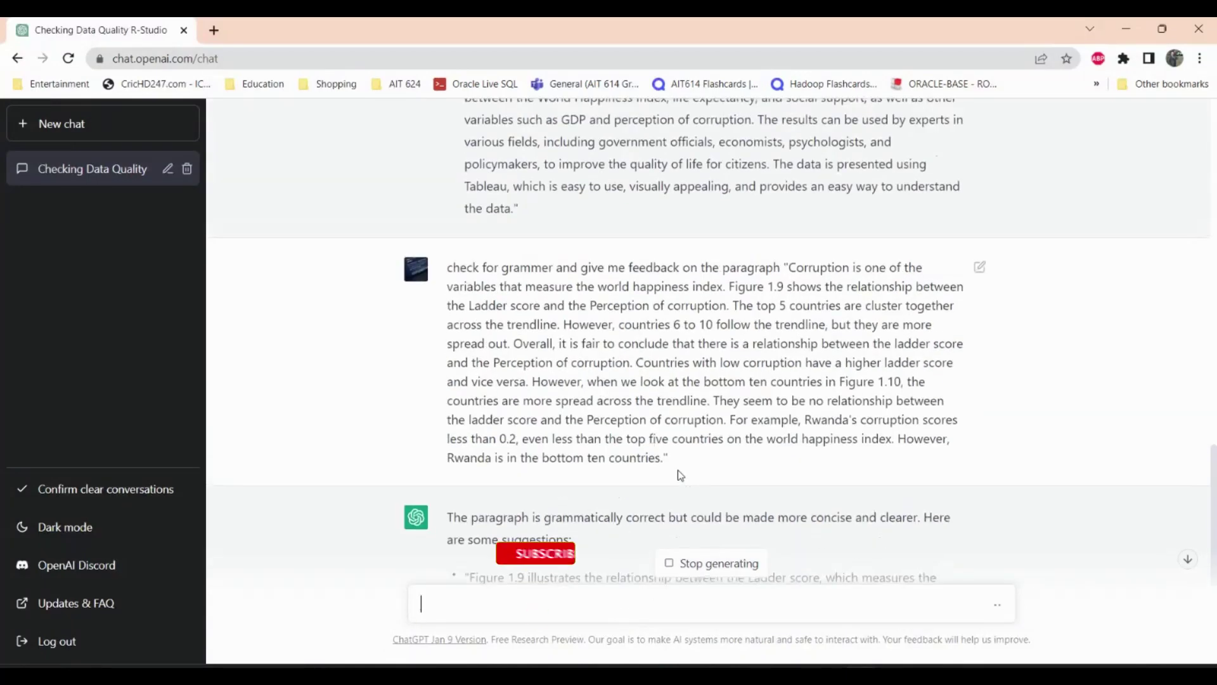
left_click_drag(678, 467, 447, 272)
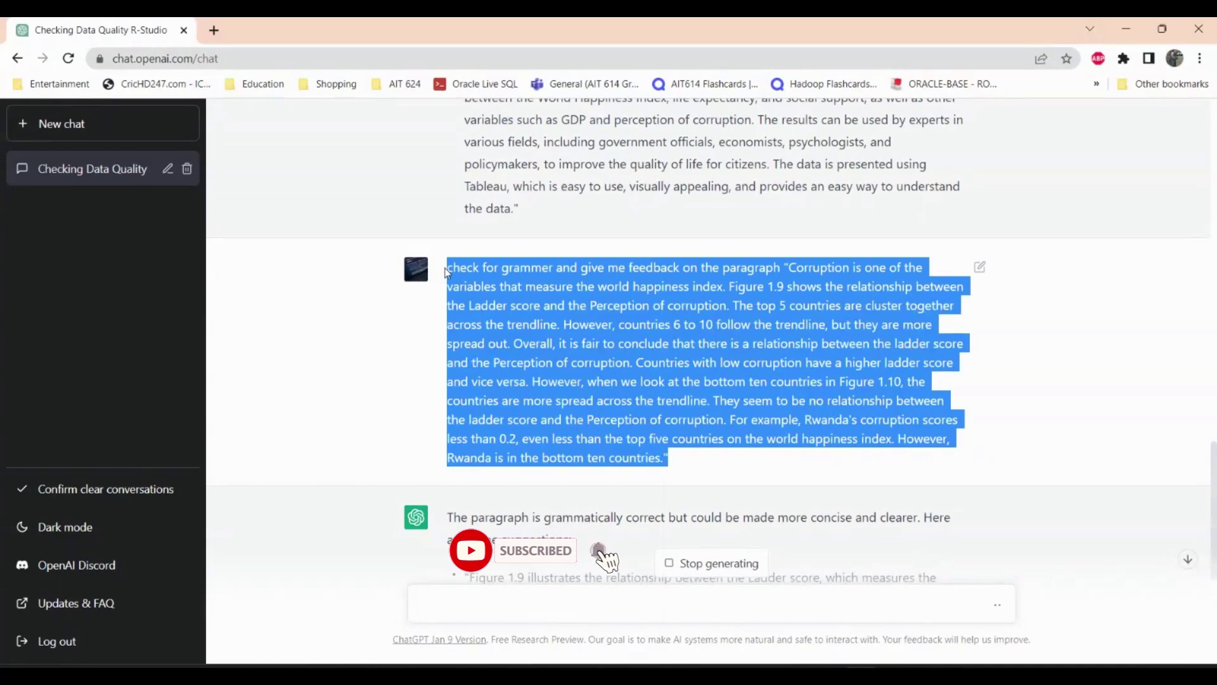
left_click(816, 427)
scroll(817, 427, "down", 5)
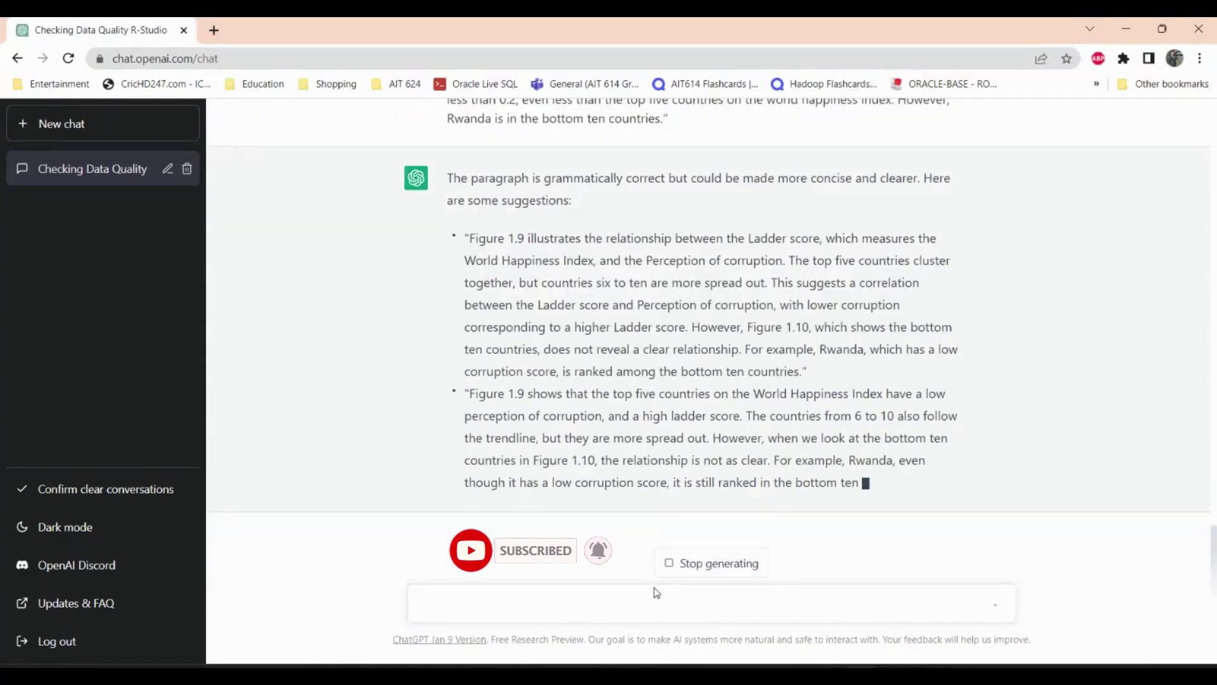
left_click(637, 610)
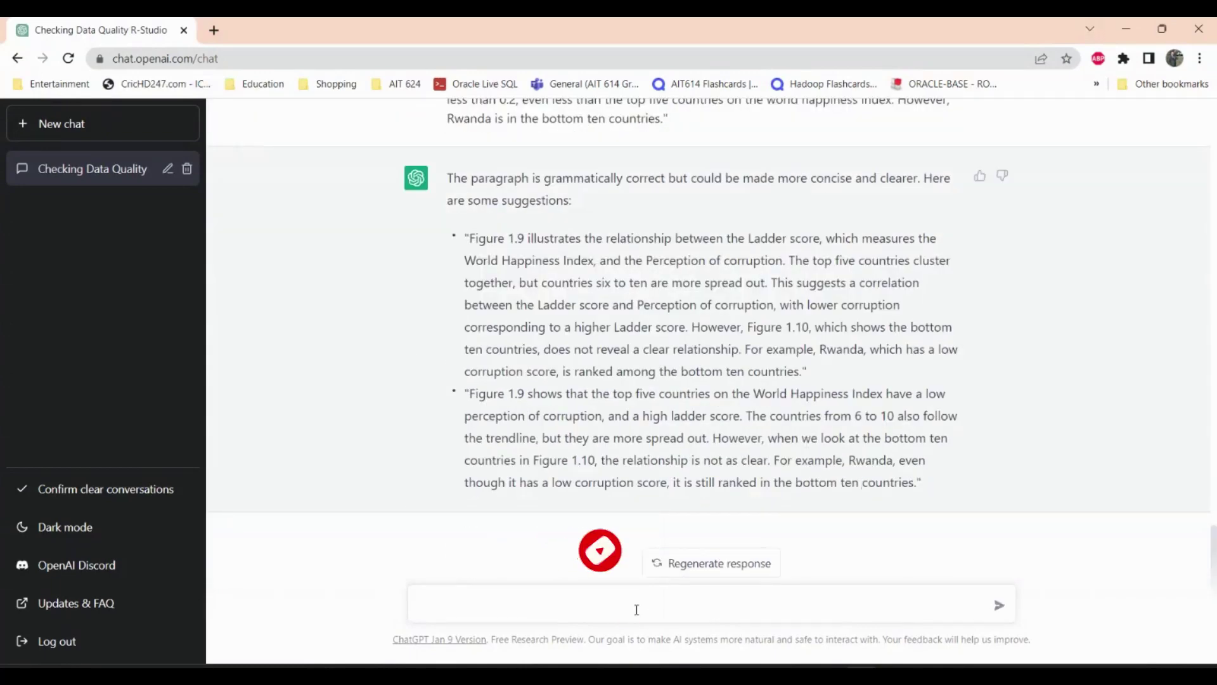
key("ctrl+v")
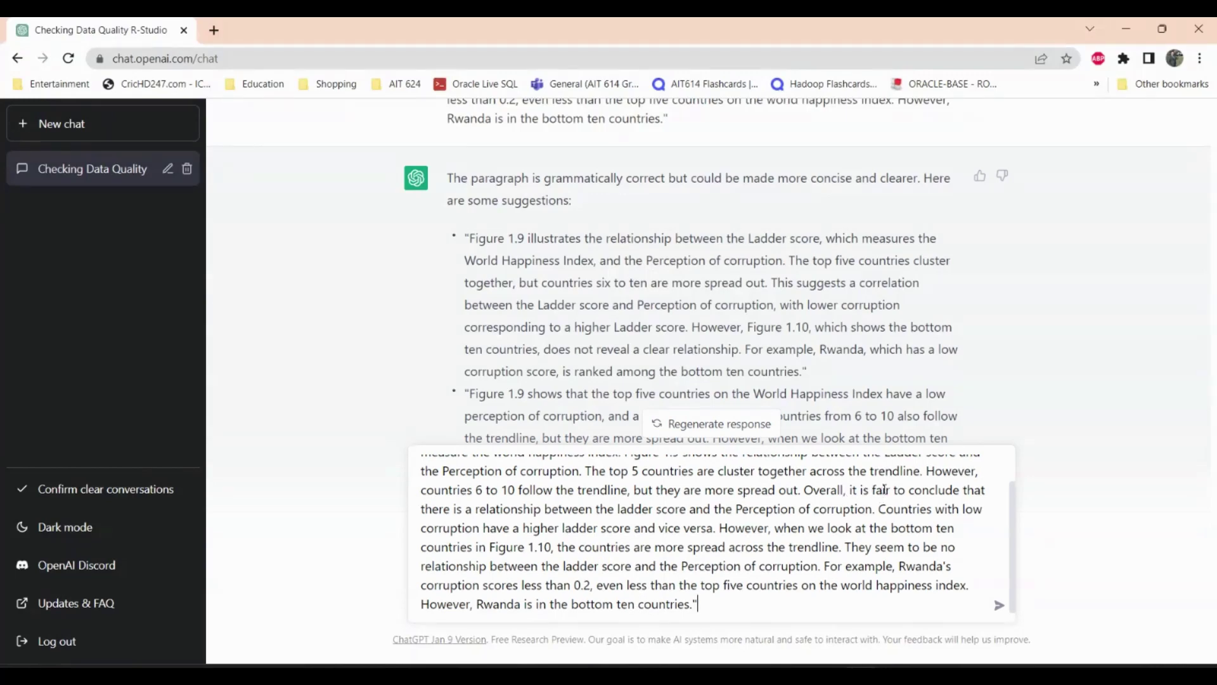
Delete the phrases "Overall, it is fair to" and "They seem to" from the pasted paragraph
left_click_drag(905, 488, 819, 488)
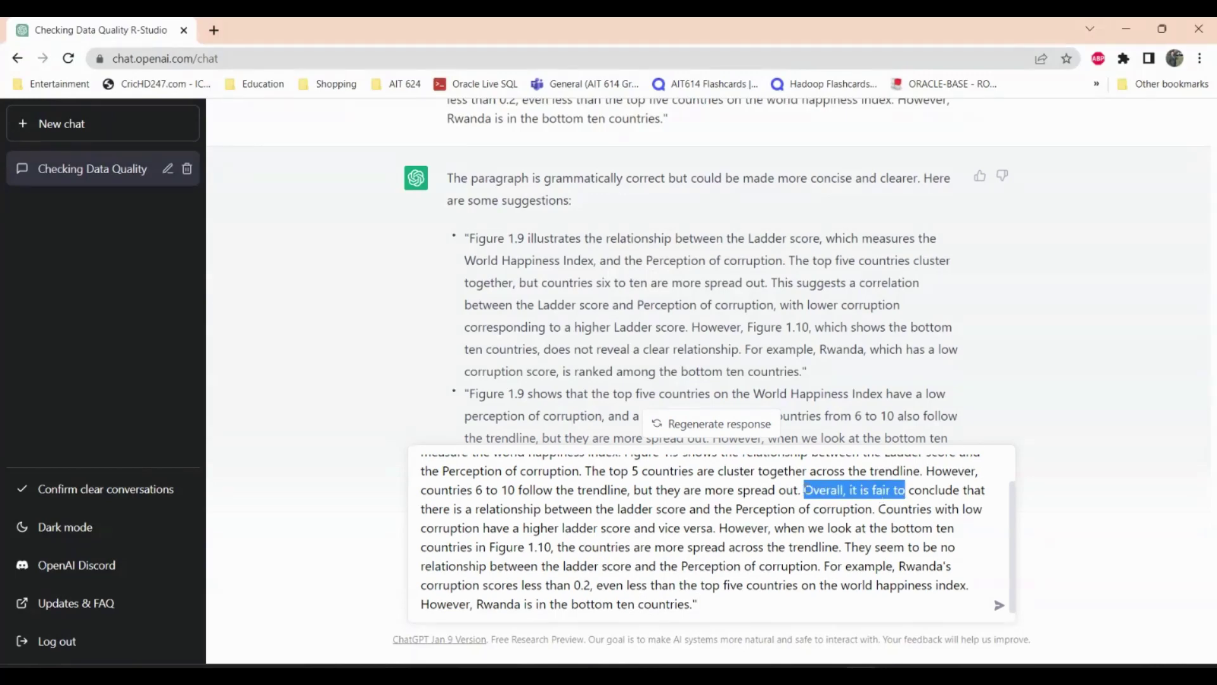
key("BackSpace")
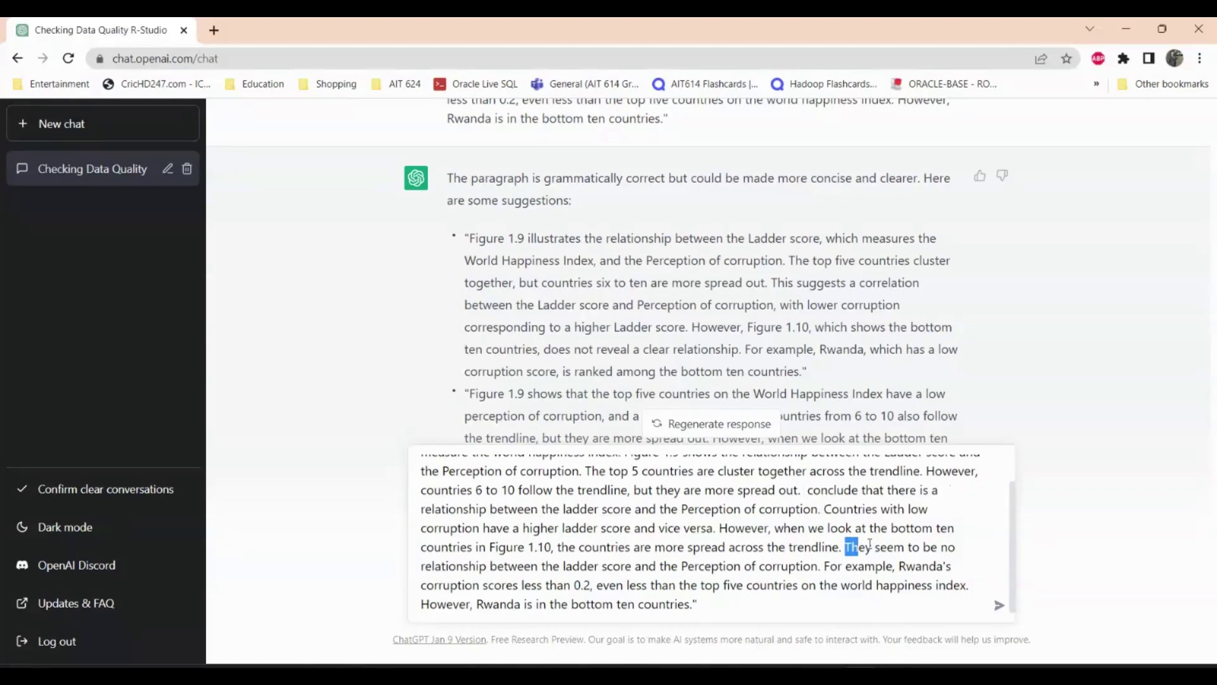
left_click_drag(870, 544, 925, 546)
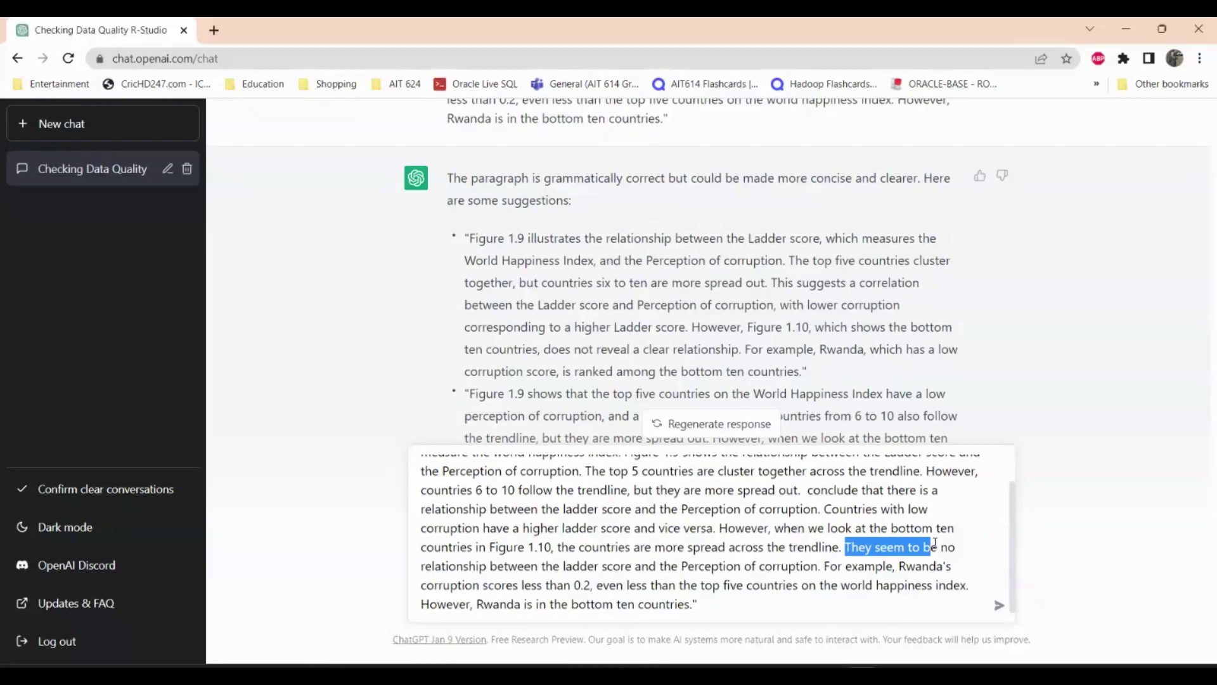
key("BackSpace")
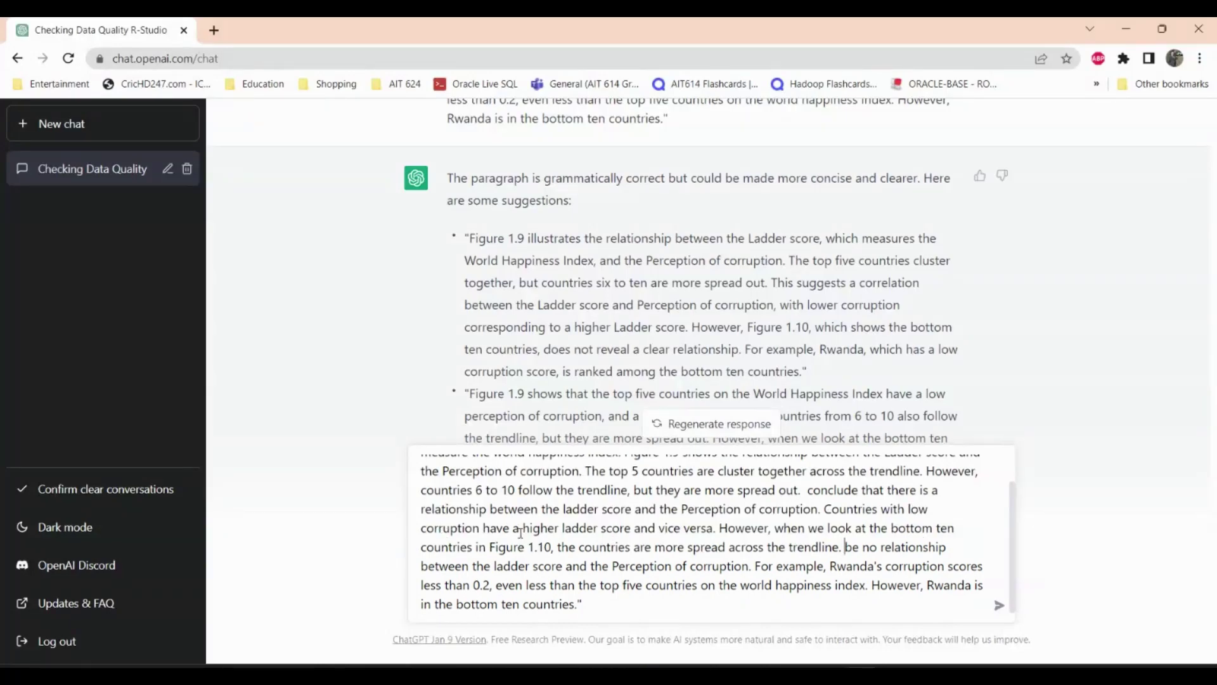
Replace "have a" with "is" in the sentence about countries with low corruption and a higher ladder score
key("BackSpace")
key("BackSpace")
key("BackSpace")
key("BackSpace")
key("BackSpace")
key("BackSpace")
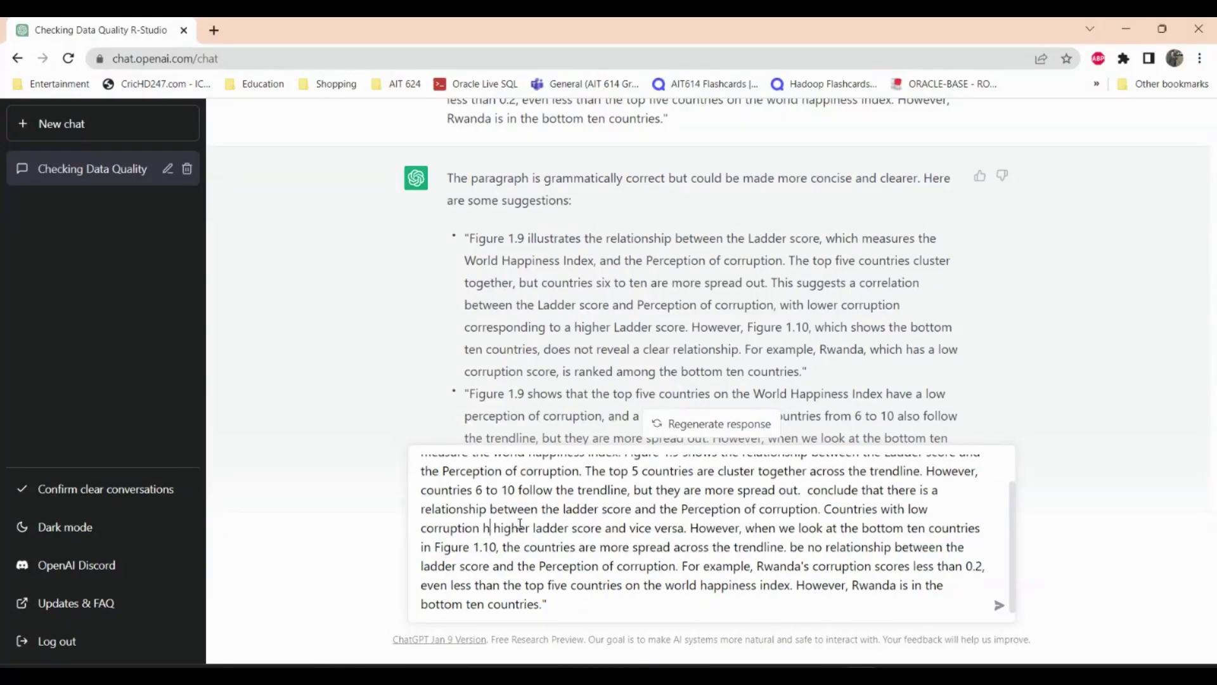
type("is")
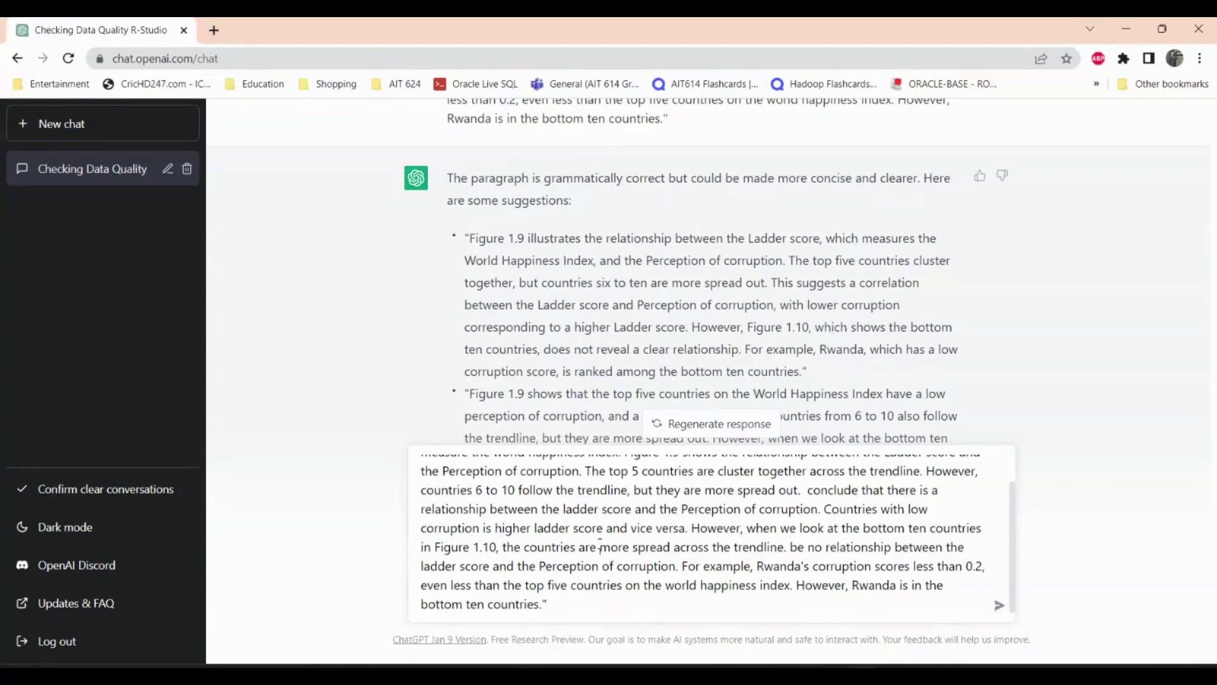
Remove "are" before "more spread across the trendline" and shorten "between" to "be" in the "be no relationship" sentence
key("BackSpace")
key("BackSpace")
key("BackSpace")
key("BackSpace")
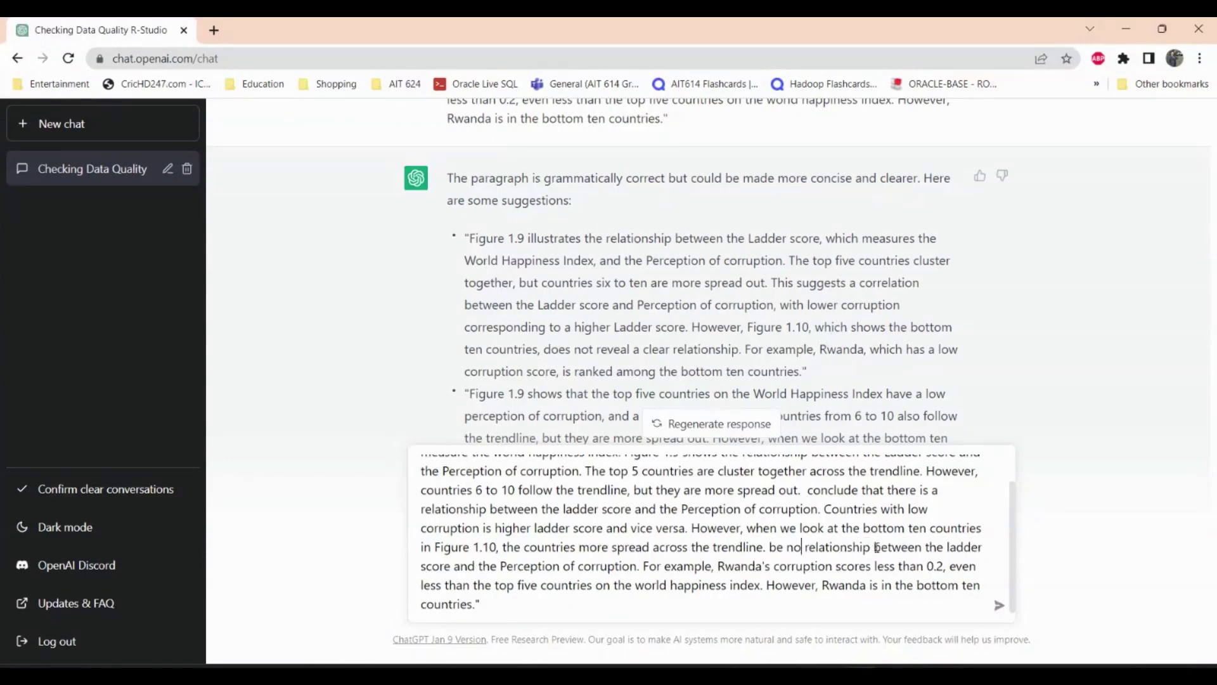
left_click(921, 547)
key("BackSpace")
key("BackSpace")
key("BackSpace")
key("BackSpace")
key("BackSpace")
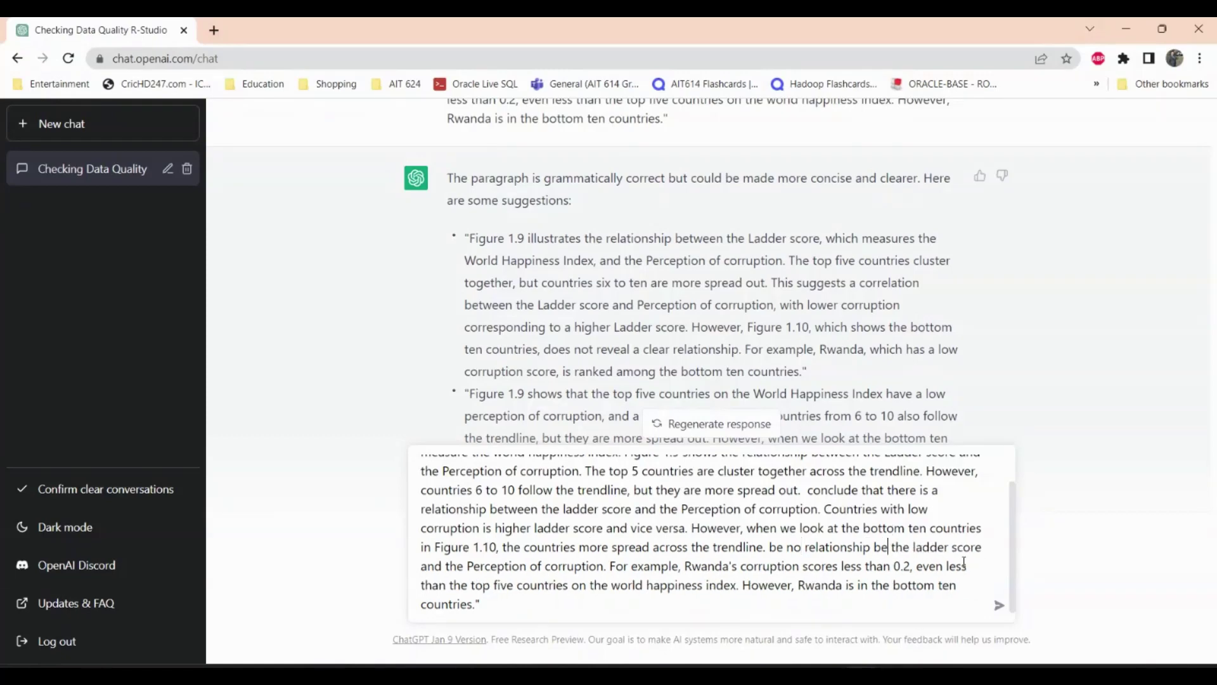
Submit the altered corruption paragraph prompt and review the suggestions in the reply
key("Return")
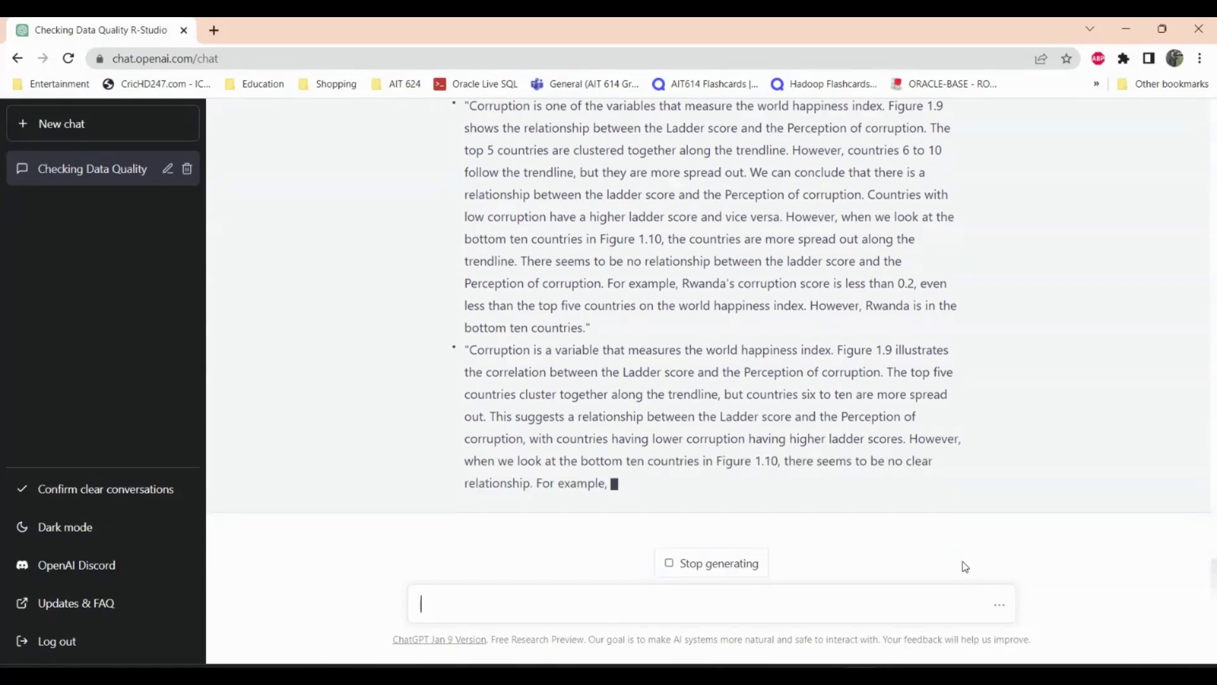
scroll(718, 366, "up", 3)
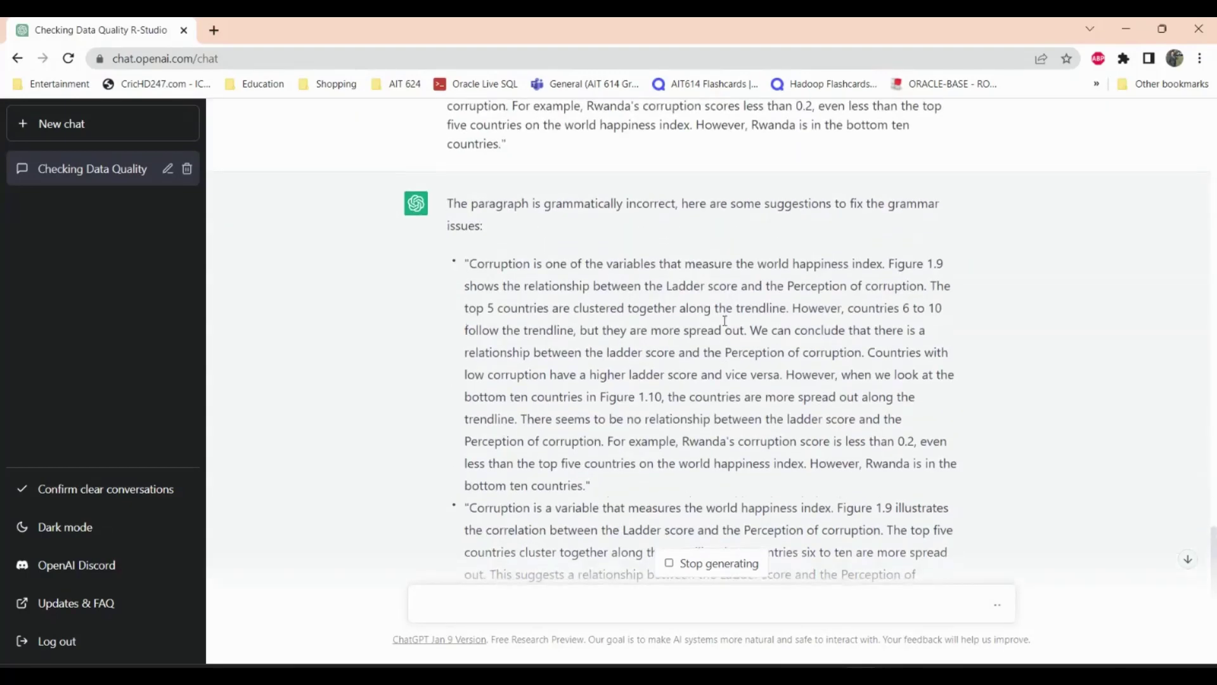
scroll(725, 320, "down", 1)
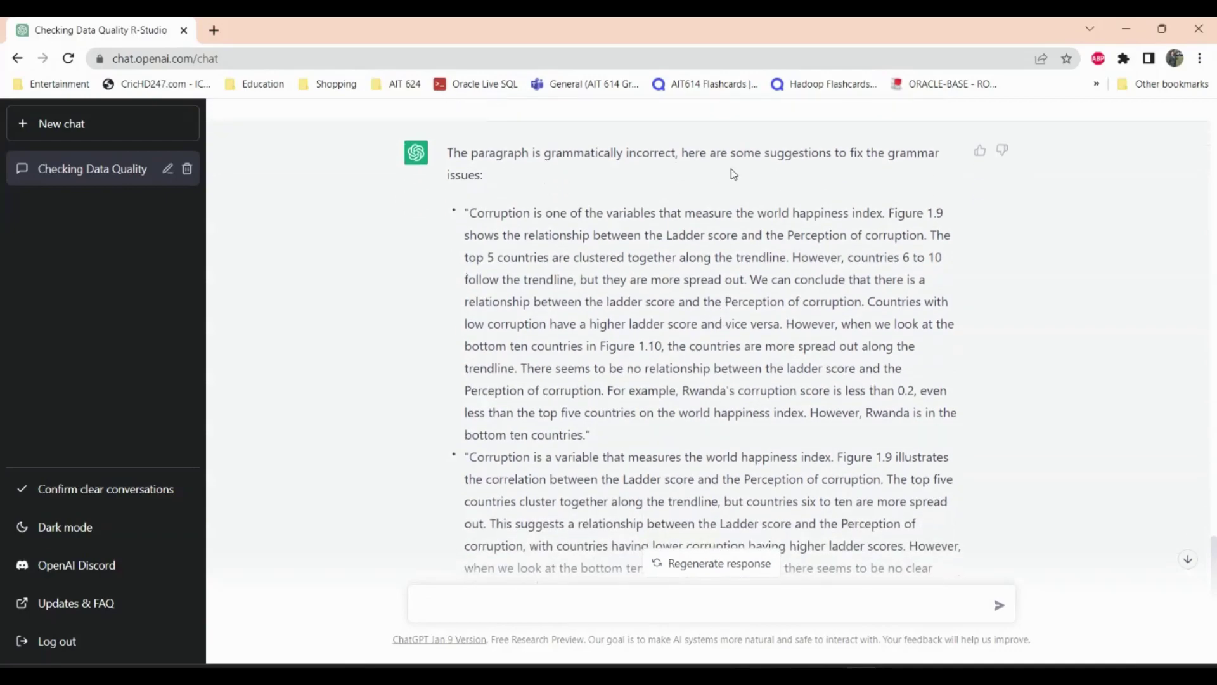
Compare the replies to the Stakeholders section, the original corruption paragraph and the altered version of it
scroll(660, 157, "up", 10)
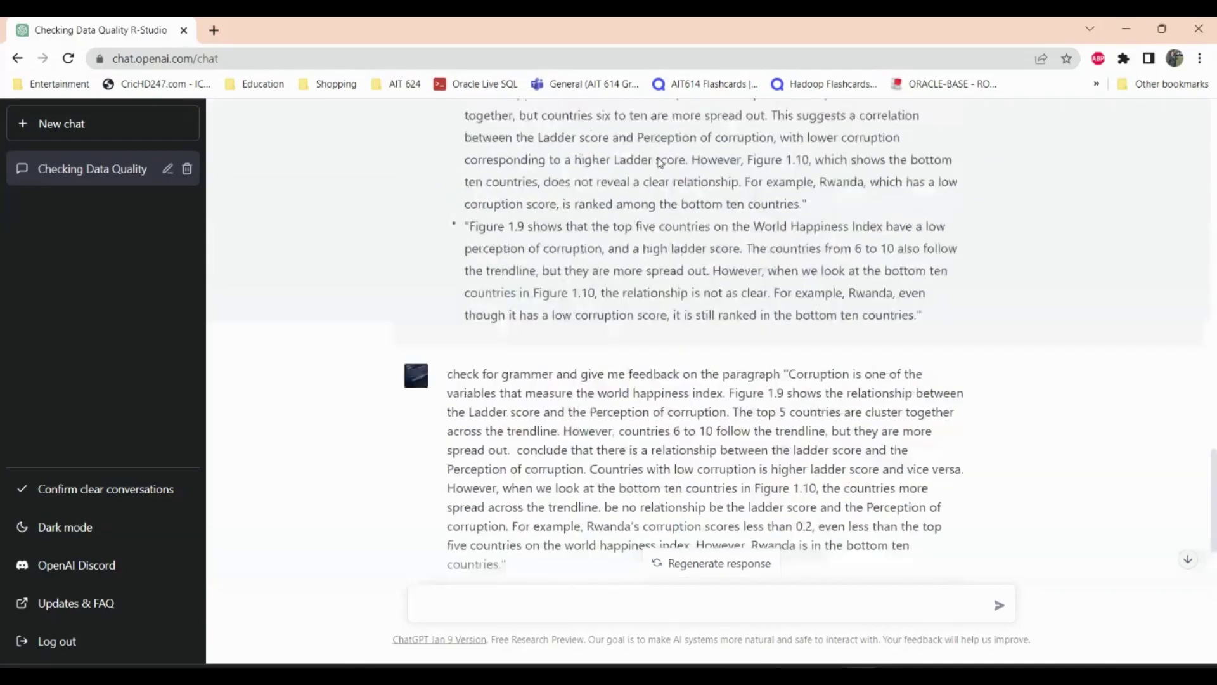
scroll(659, 157, "up", 5)
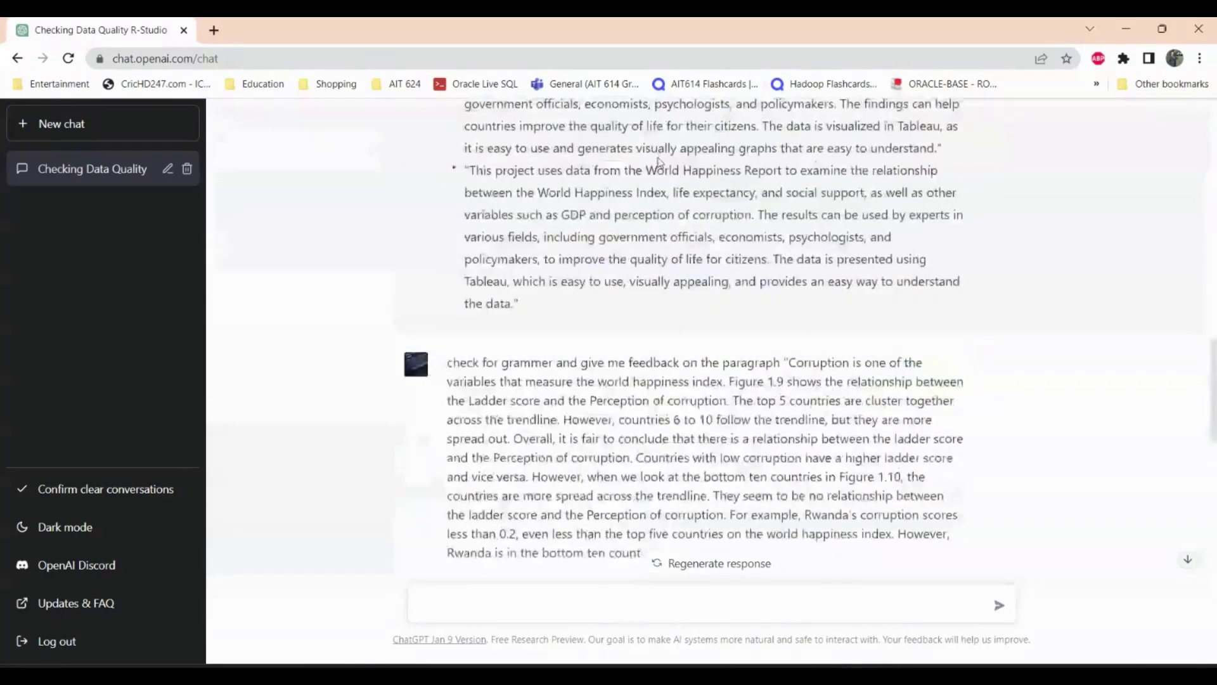
scroll(584, 336, "up", 4)
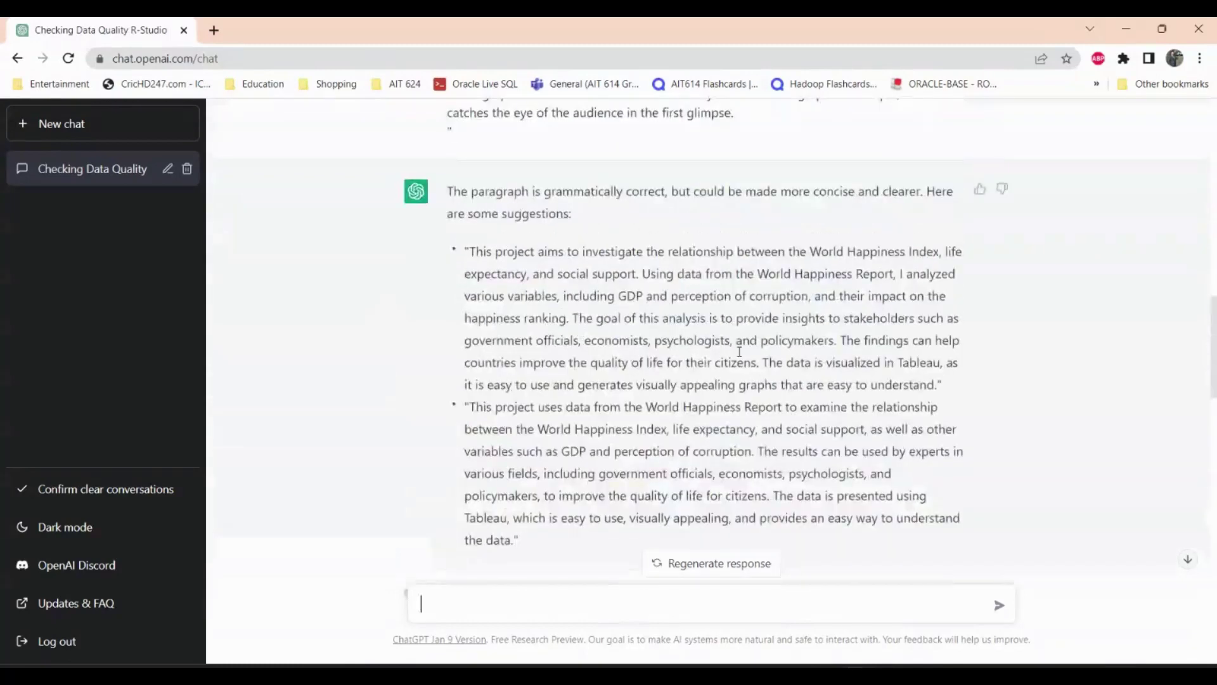
scroll(564, 319, "down", 2)
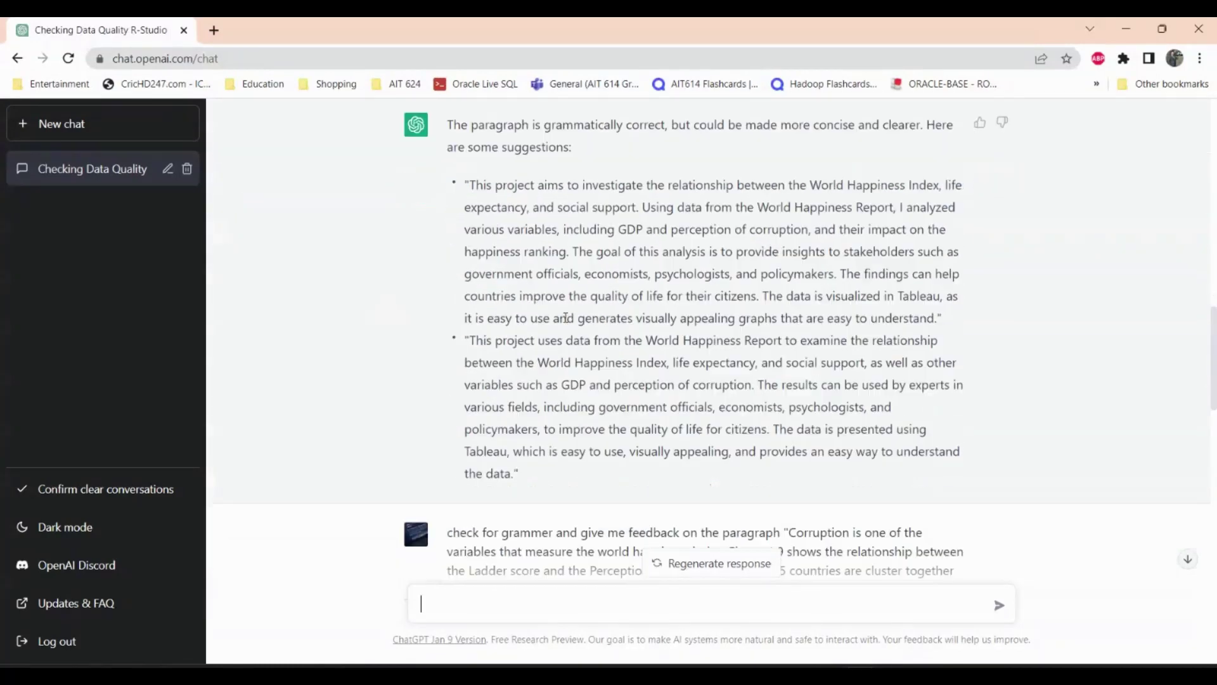
scroll(567, 321, "down", 5)
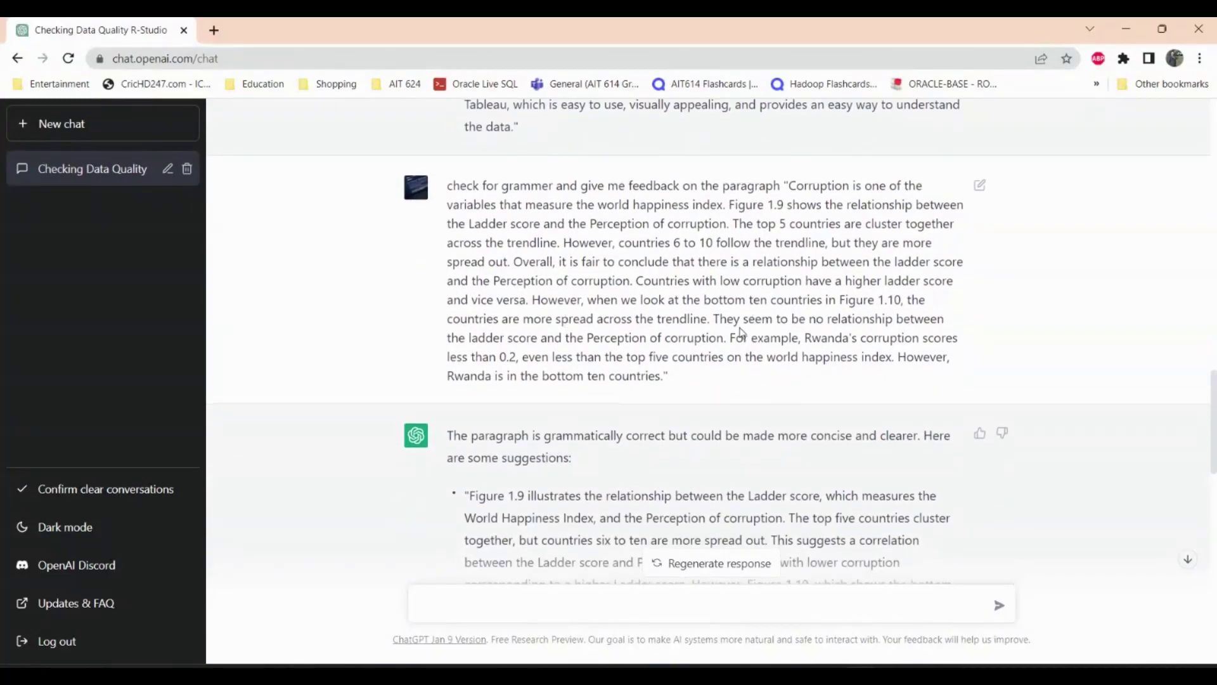
scroll(740, 328, "down", 4)
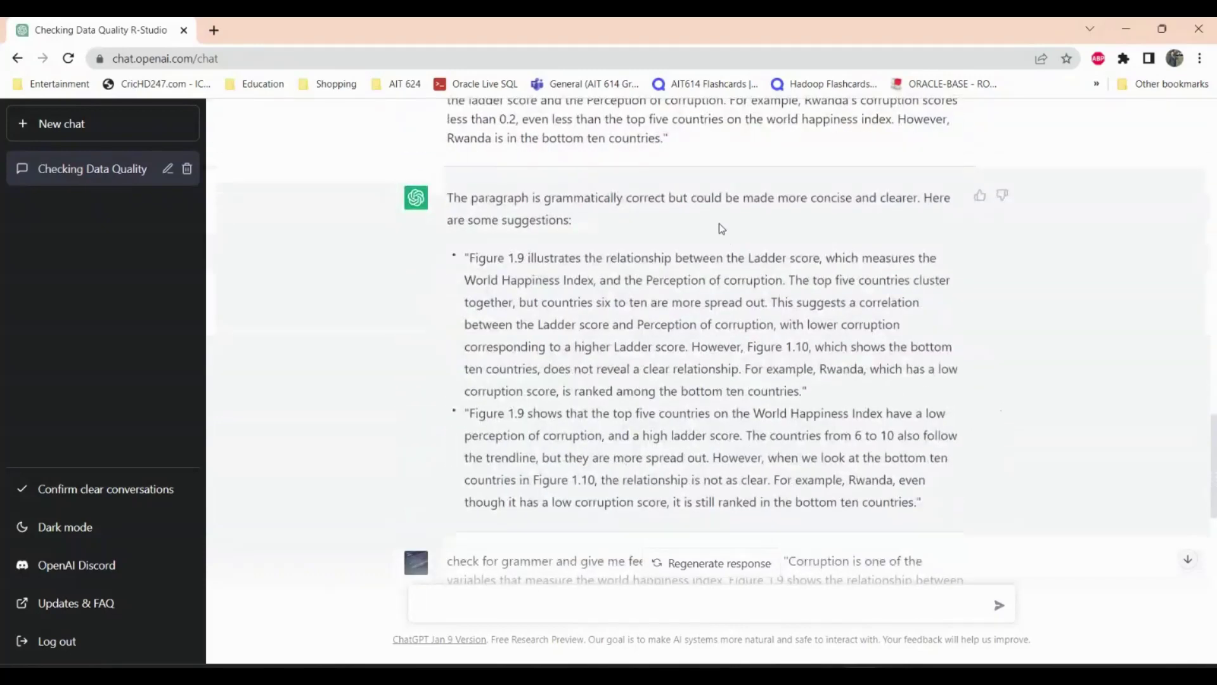
scroll(721, 228, "down", 2)
scroll(719, 224, "down", 8)
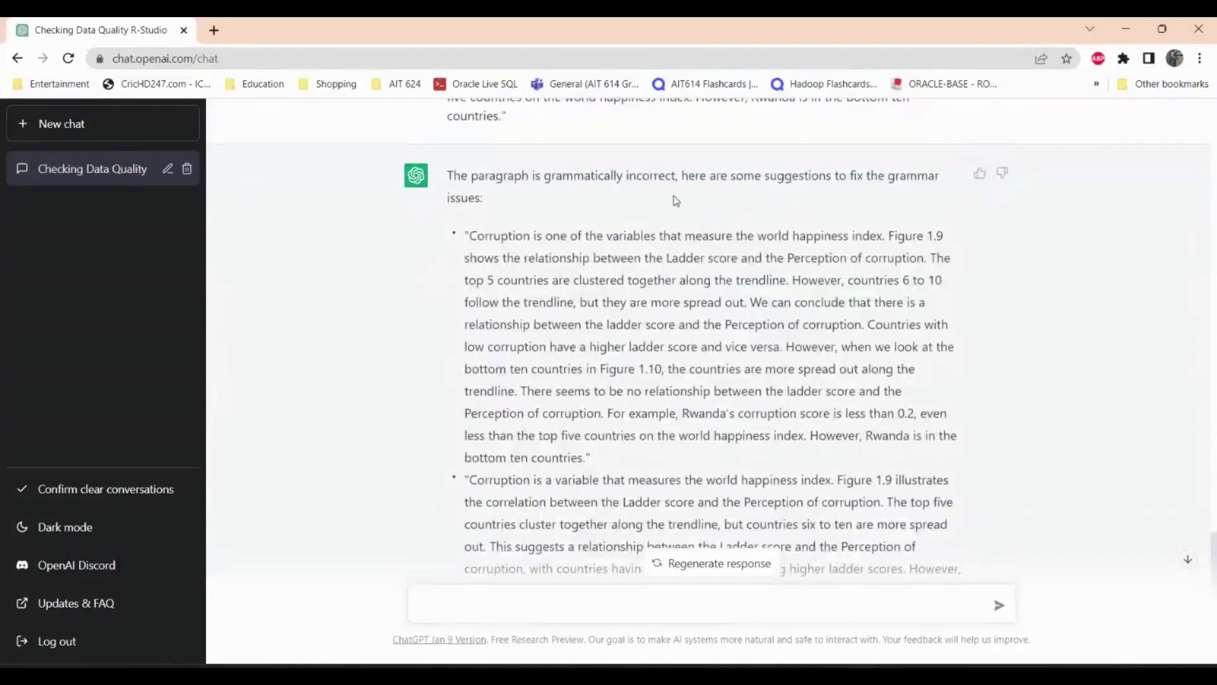
scroll(657, 296, "down", 3)
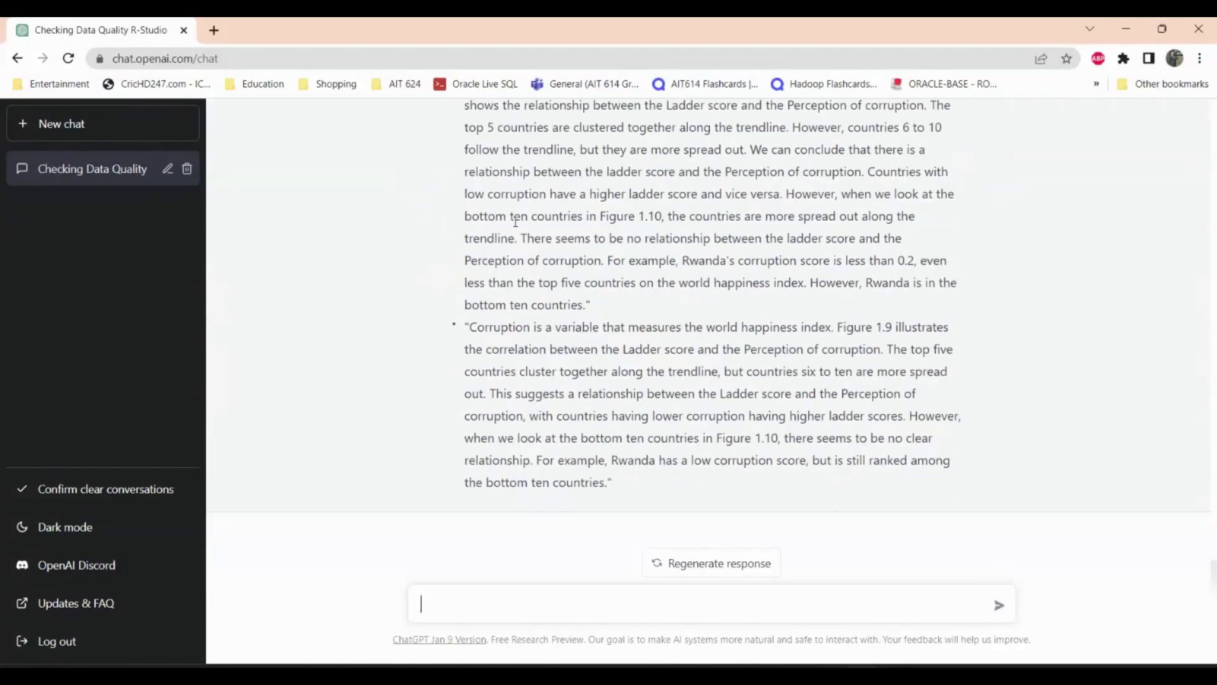
Submit the prompt "Can you give good topics to reasearch for world happiness index"
scroll(675, 335, "up", 8)
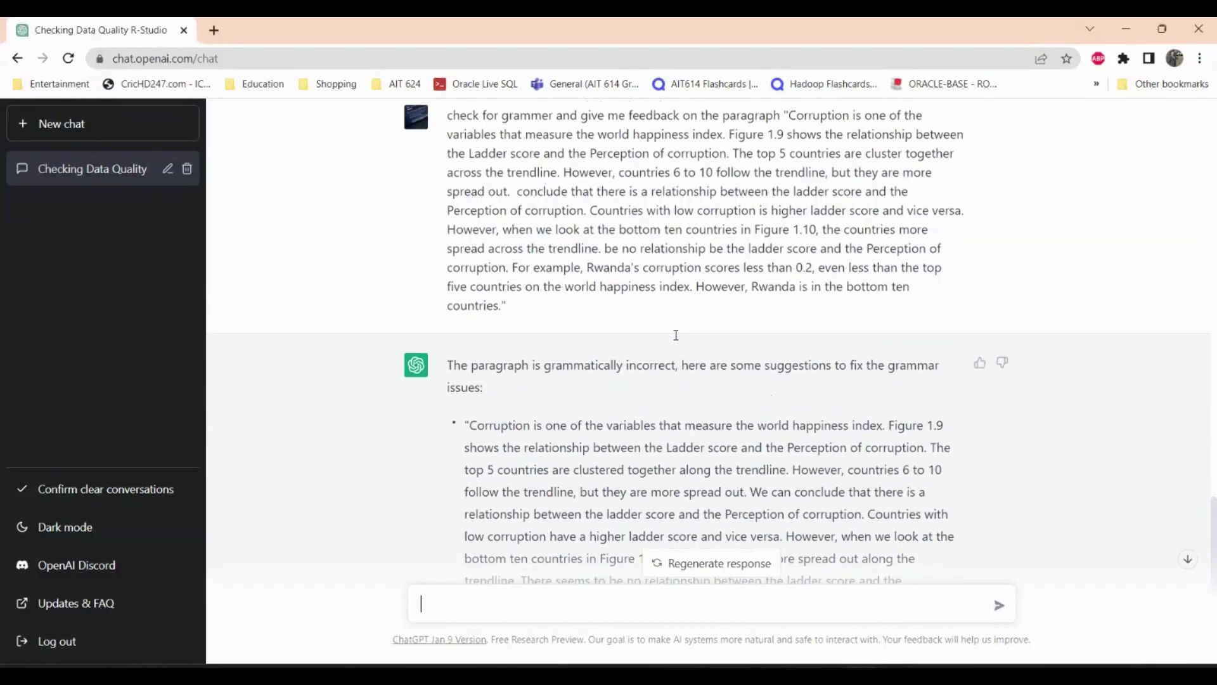
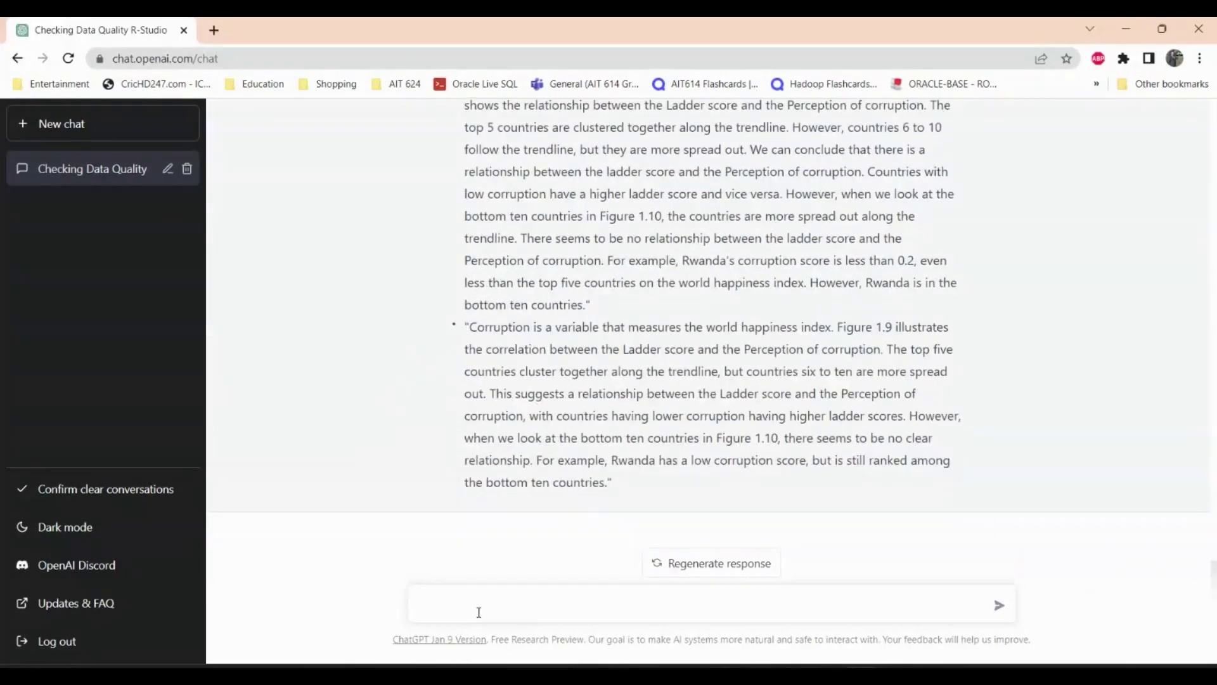
type("Can you give good top")
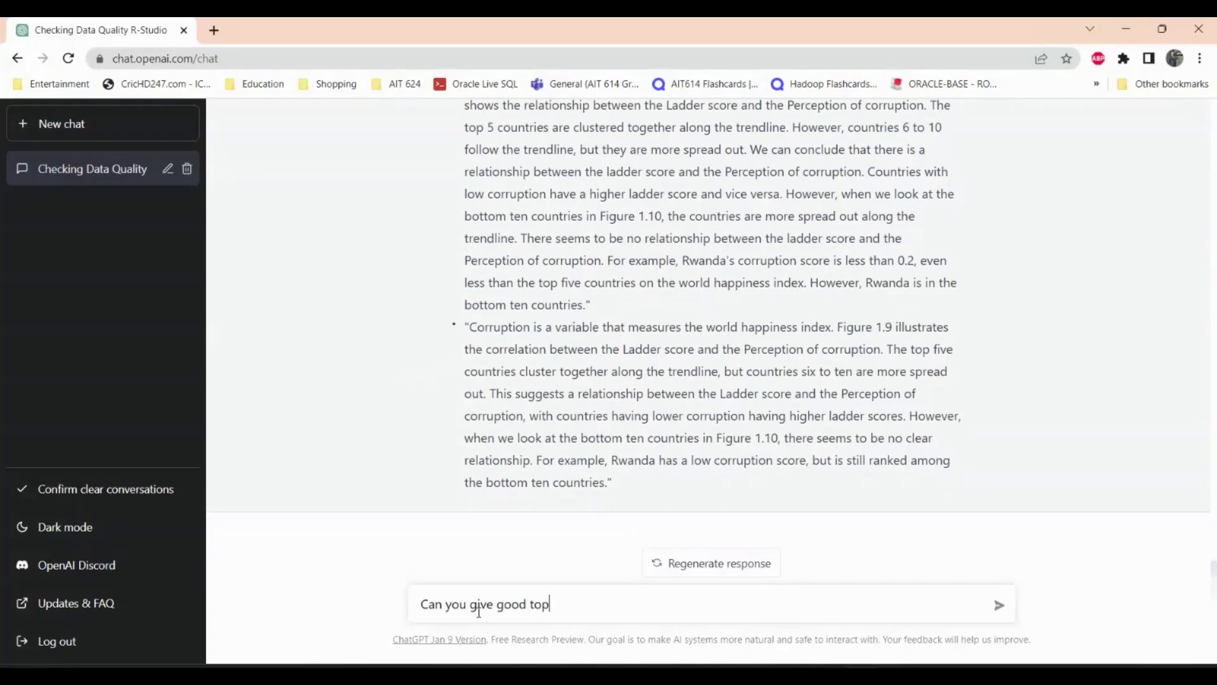
type("ics to reasec")
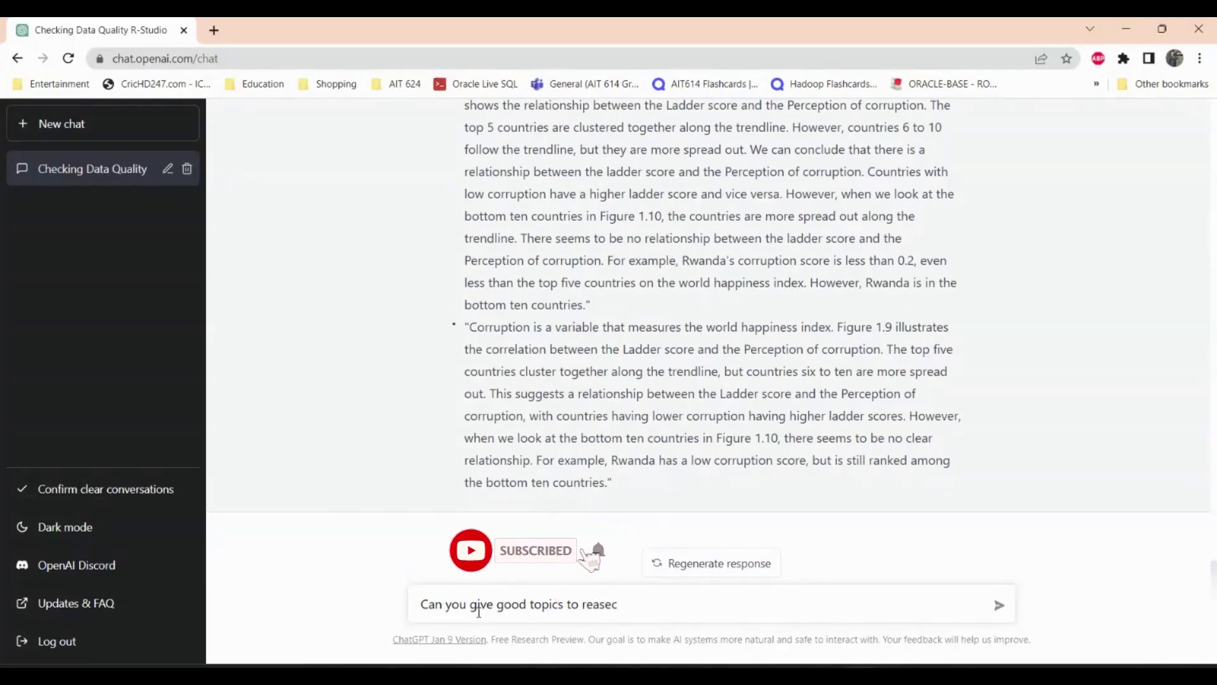
key("BackSpace")
type("earch for world")
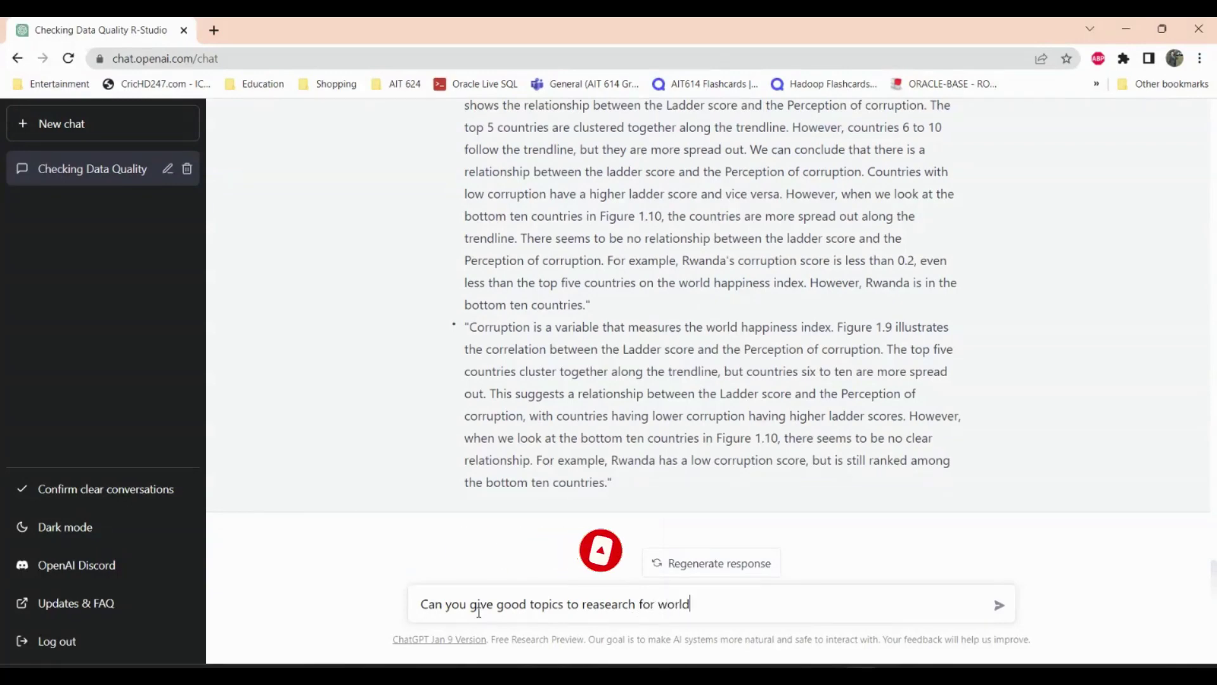
type(" happiness")
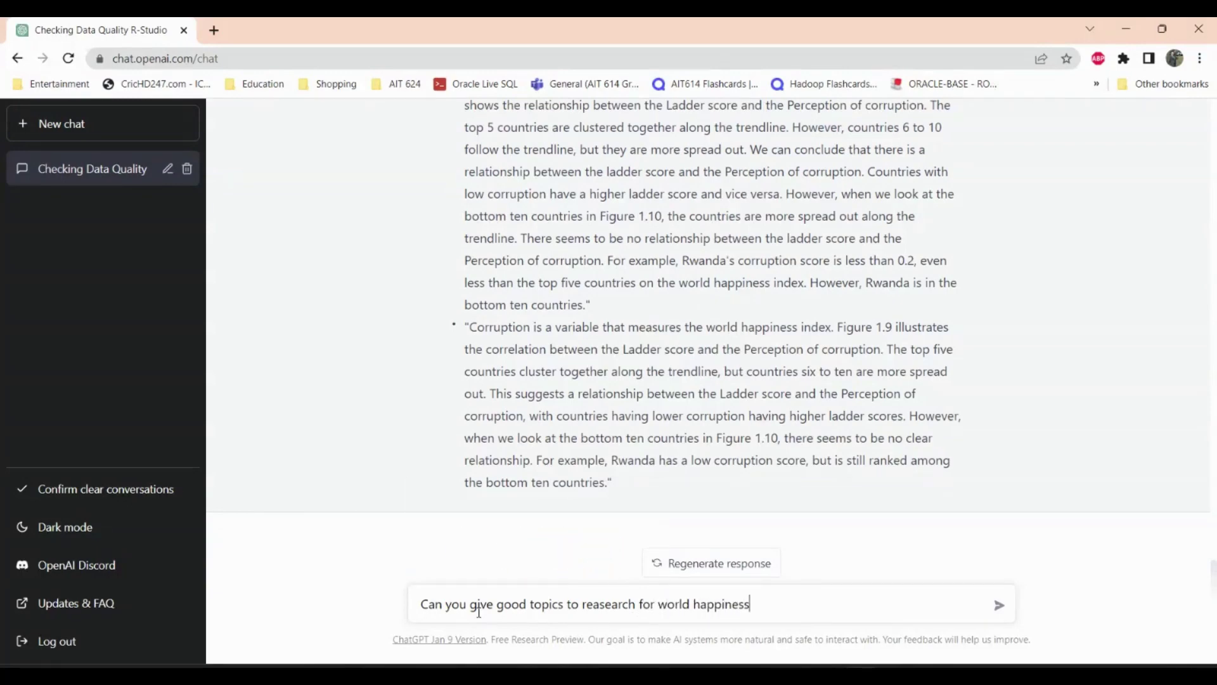
type(" index")
key("Return")
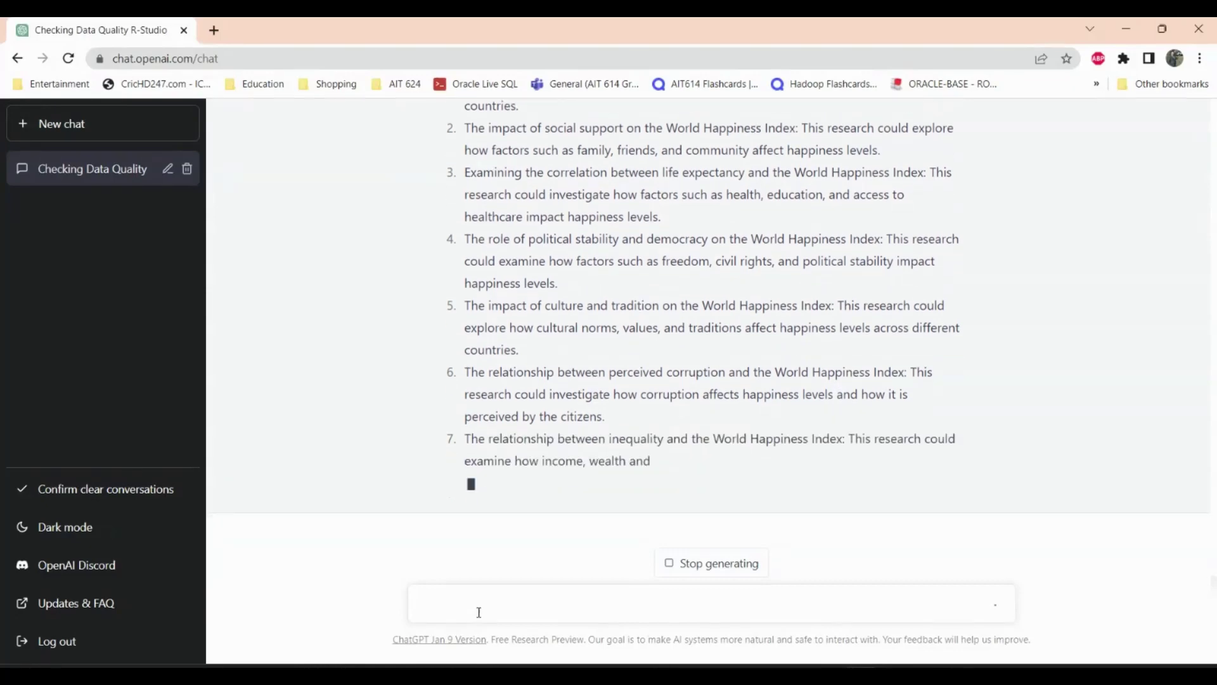
Read through the full list of suggested World Happiness Index research topics and their descriptions
left_click(477, 611)
scroll(808, 329, "up", 4)
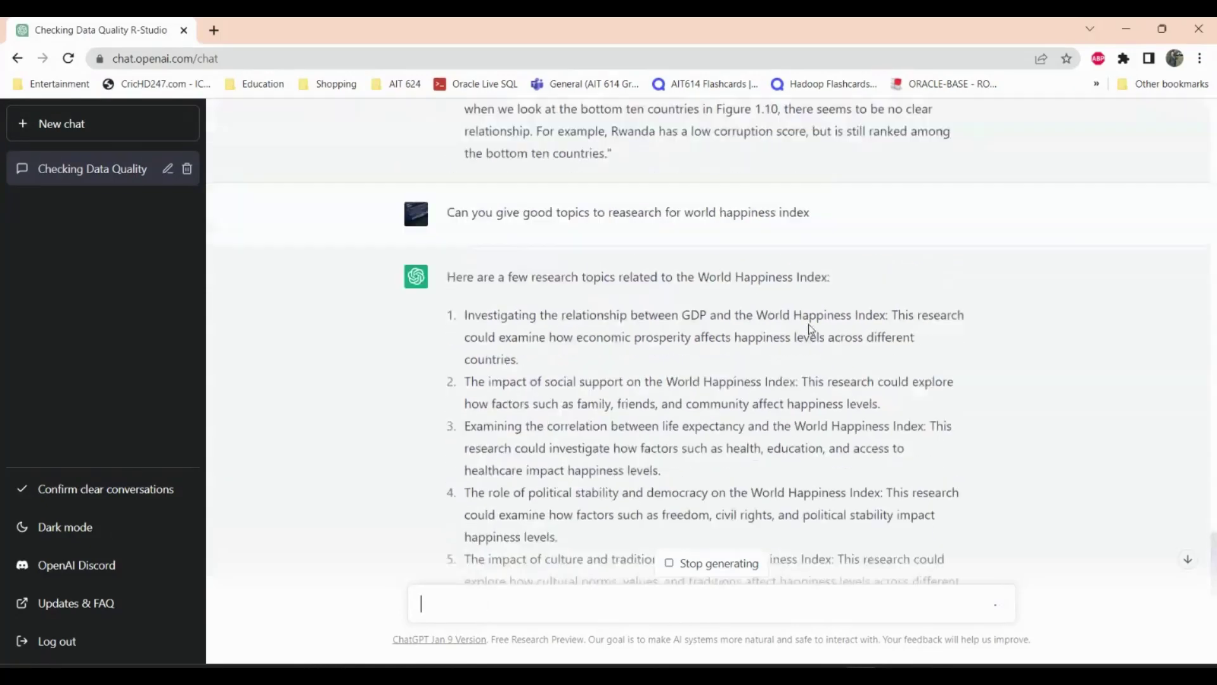
scroll(810, 329, "up", 1)
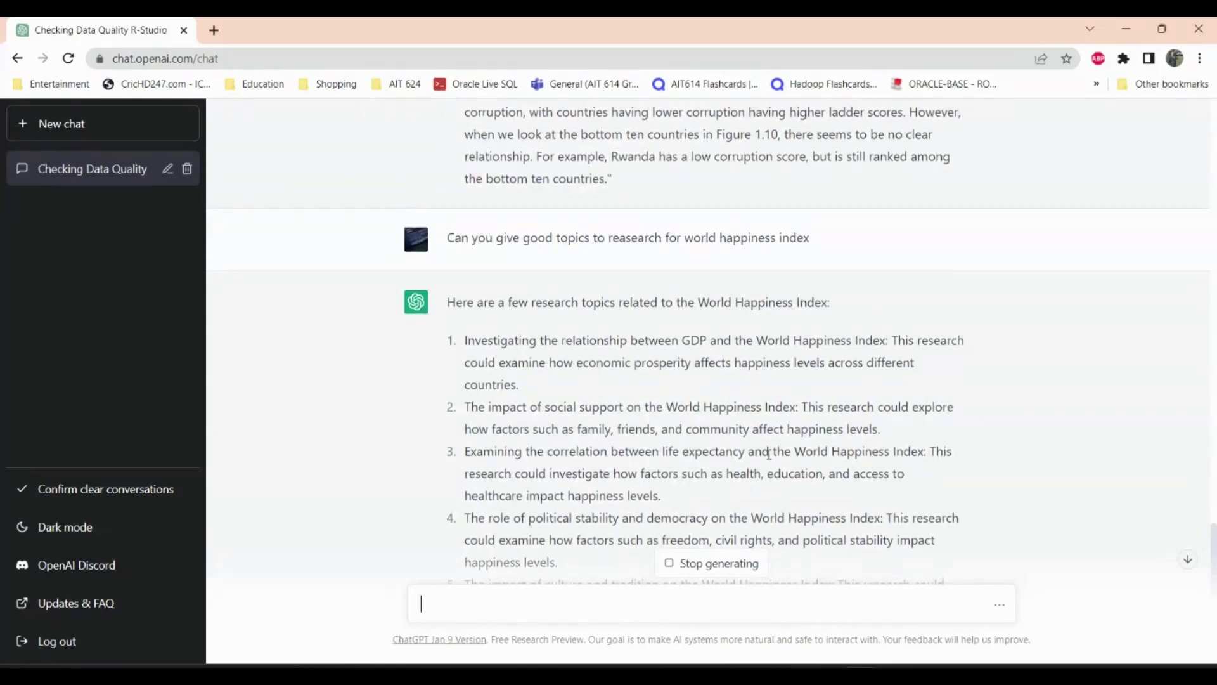
scroll(768, 453, "down", 2)
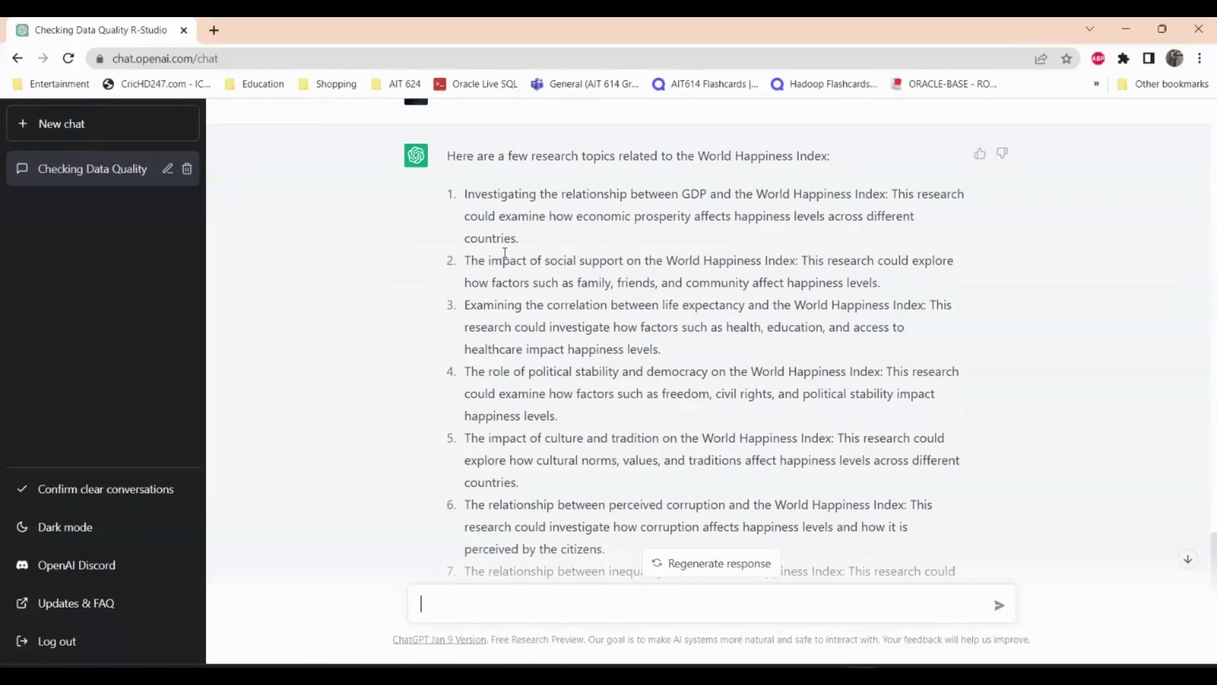
scroll(525, 248, "down", 1)
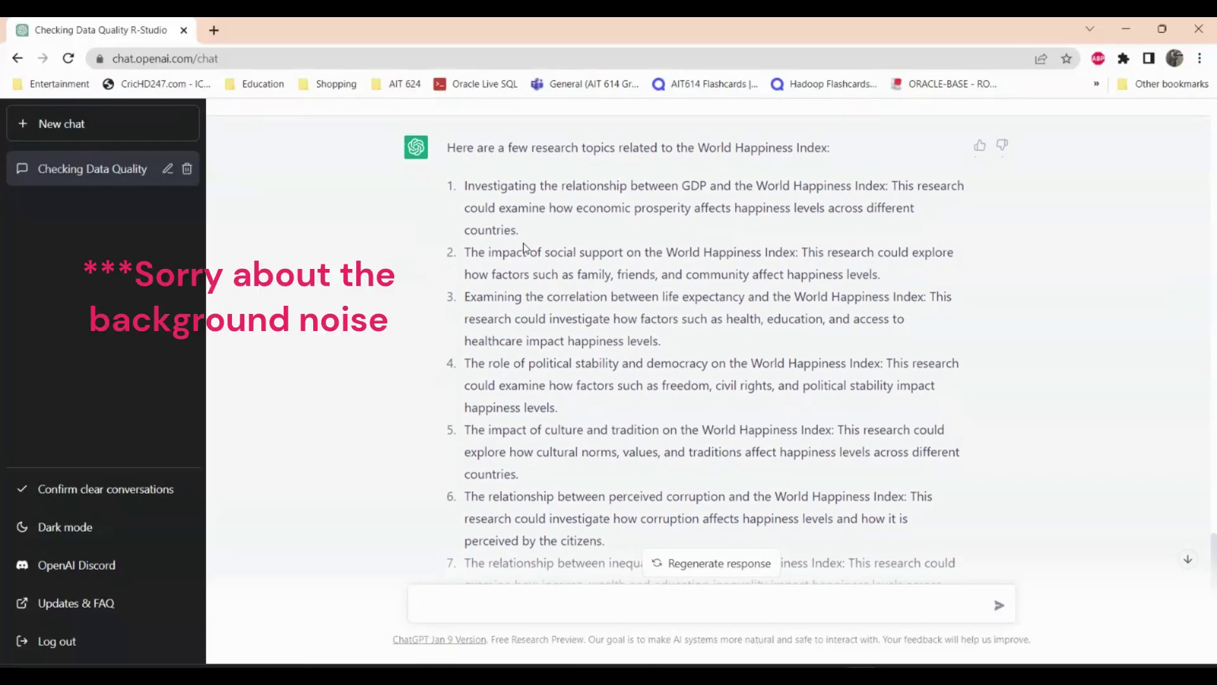
scroll(525, 248, "up", 1)
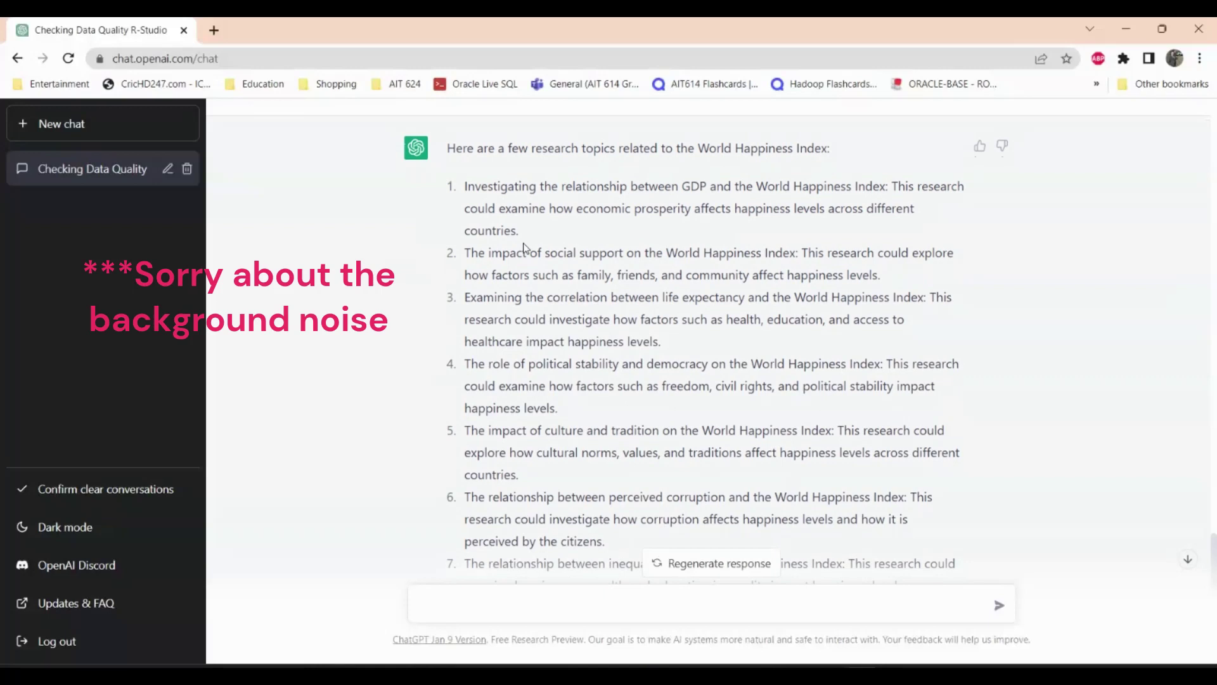
scroll(524, 248, "down", 1)
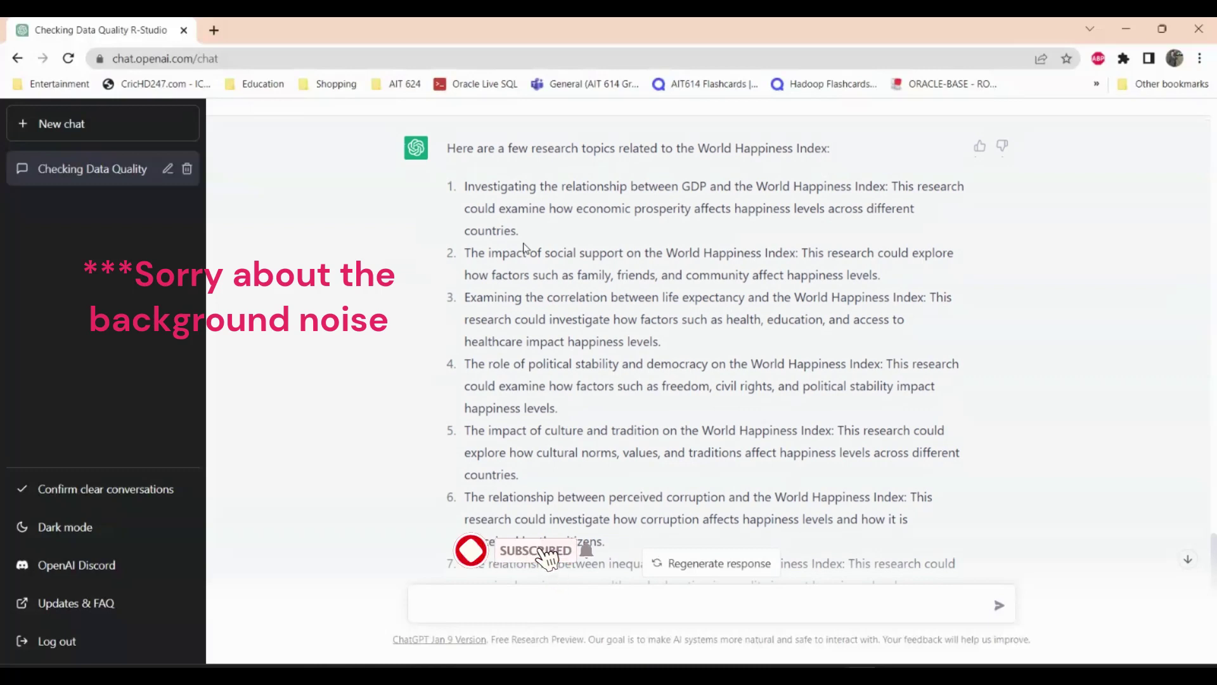
scroll(524, 248, "up", 1)
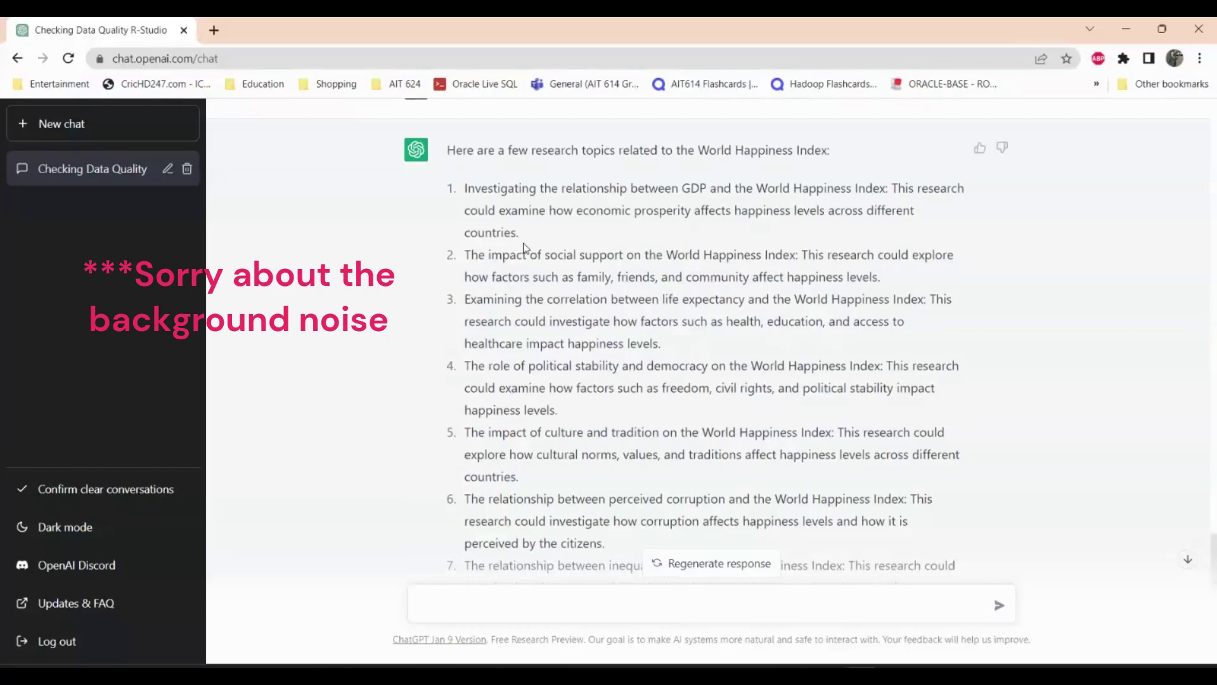
scroll(613, 268, "down", 1)
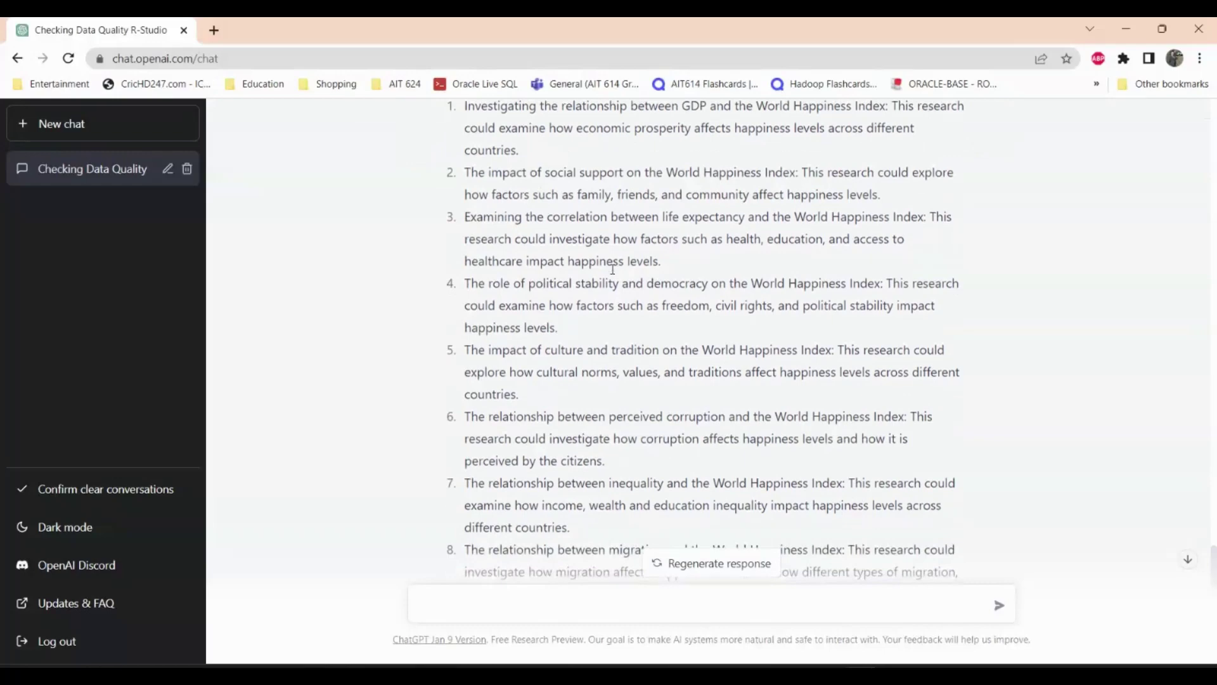
scroll(828, 159, "down", 1)
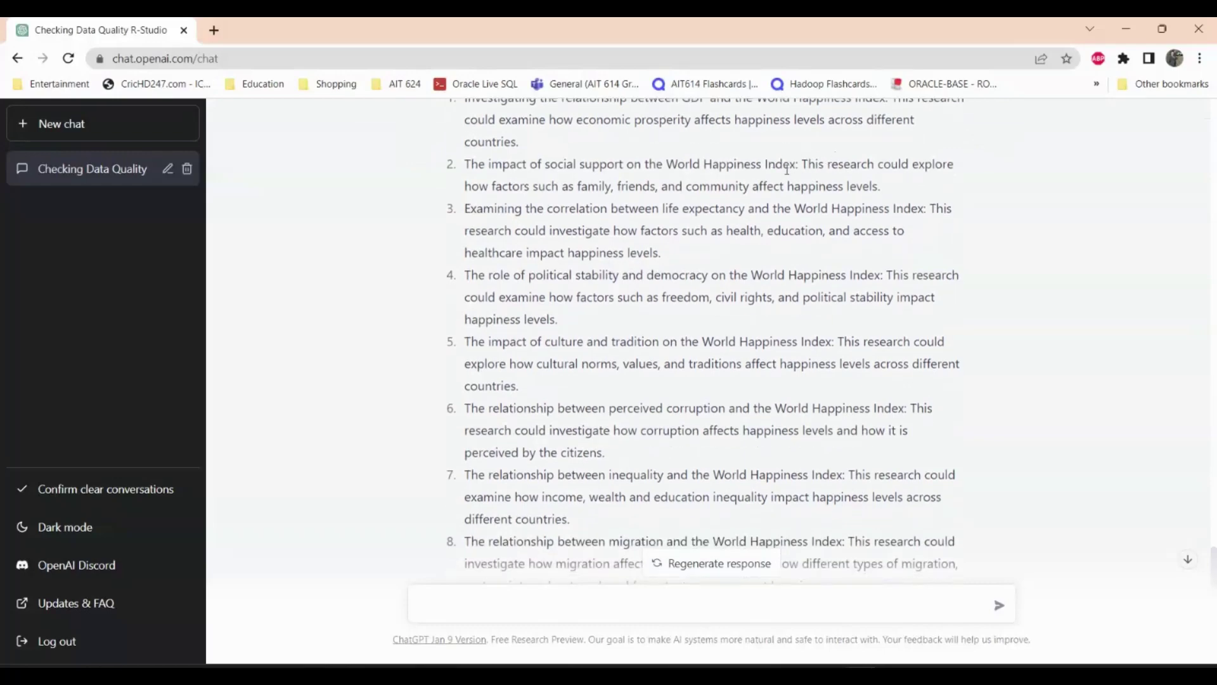
scroll(782, 191, "down", 1)
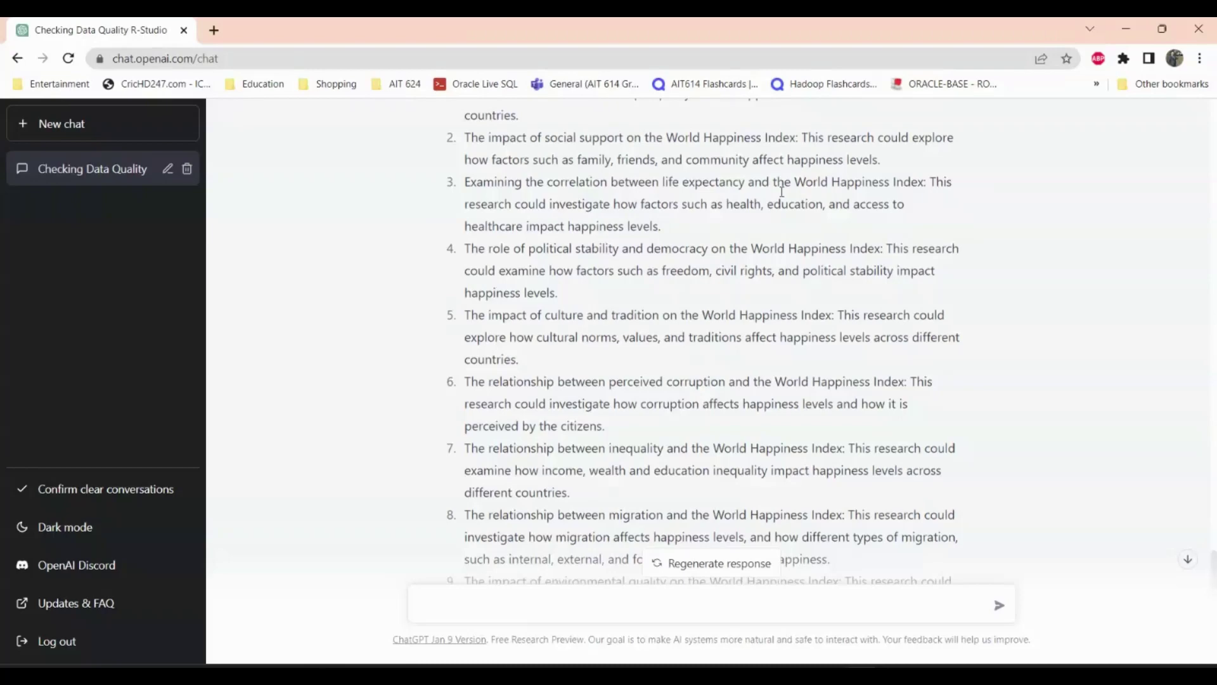
scroll(782, 192, "down", 1)
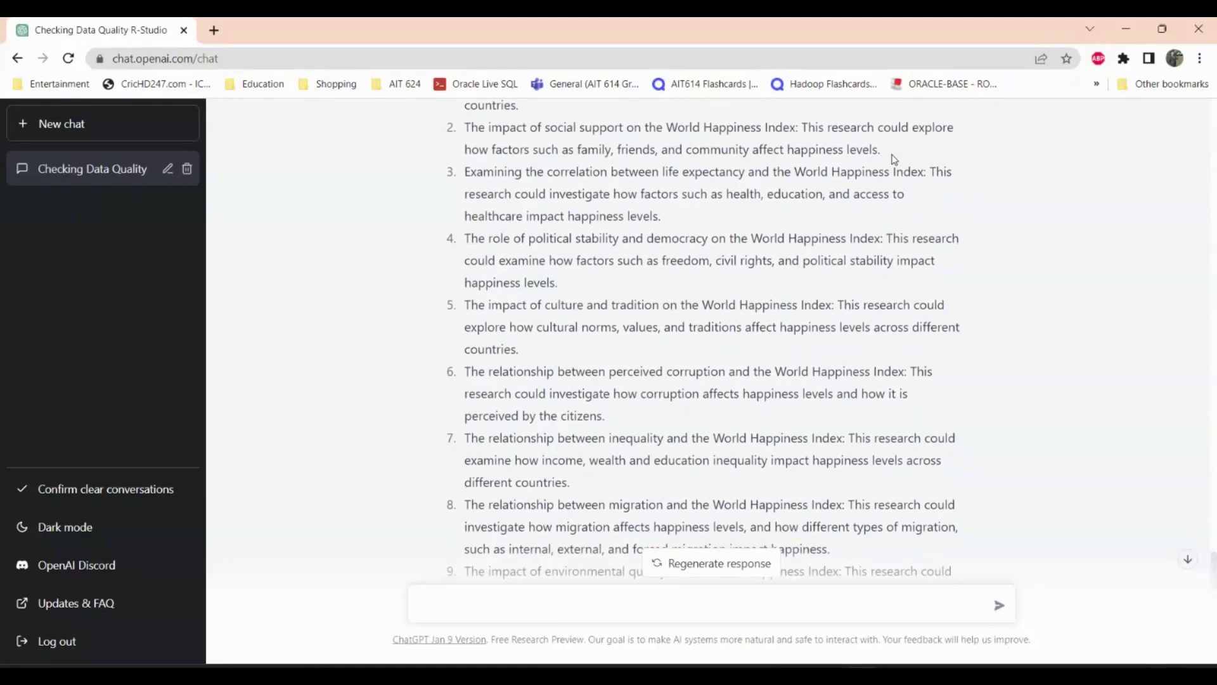
scroll(896, 159, "down", 1)
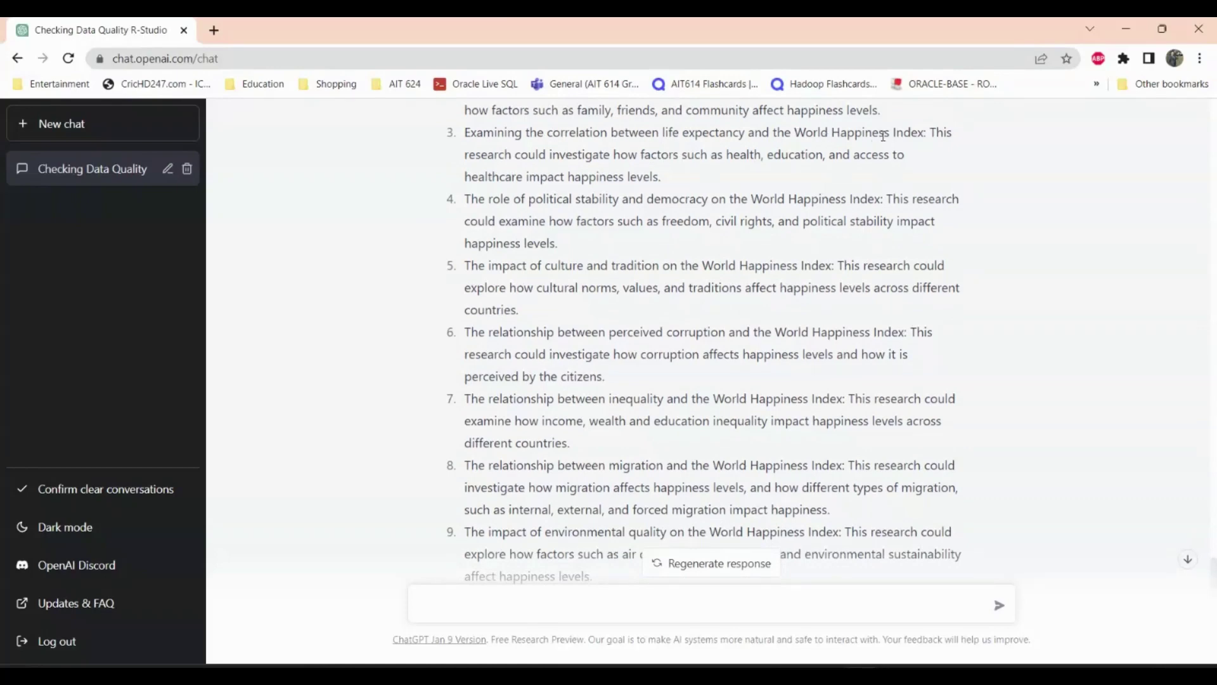
left_click(536, 595)
scroll(627, 238, "down", 1)
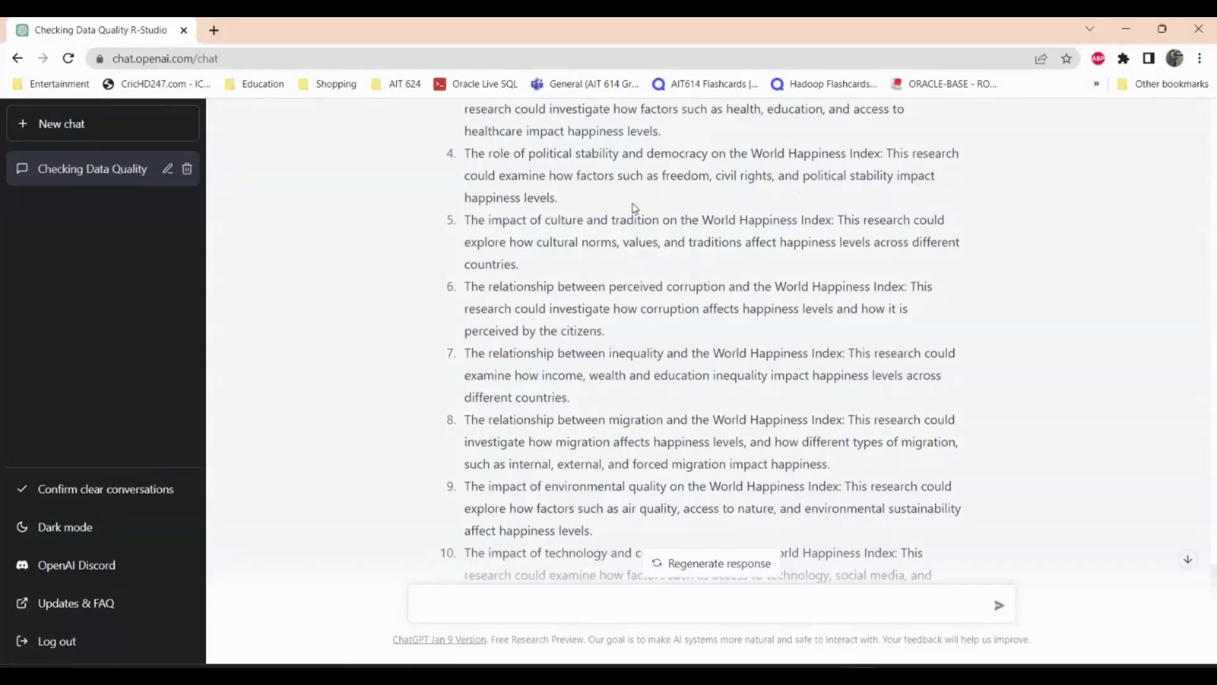
scroll(624, 205, "down", 2)
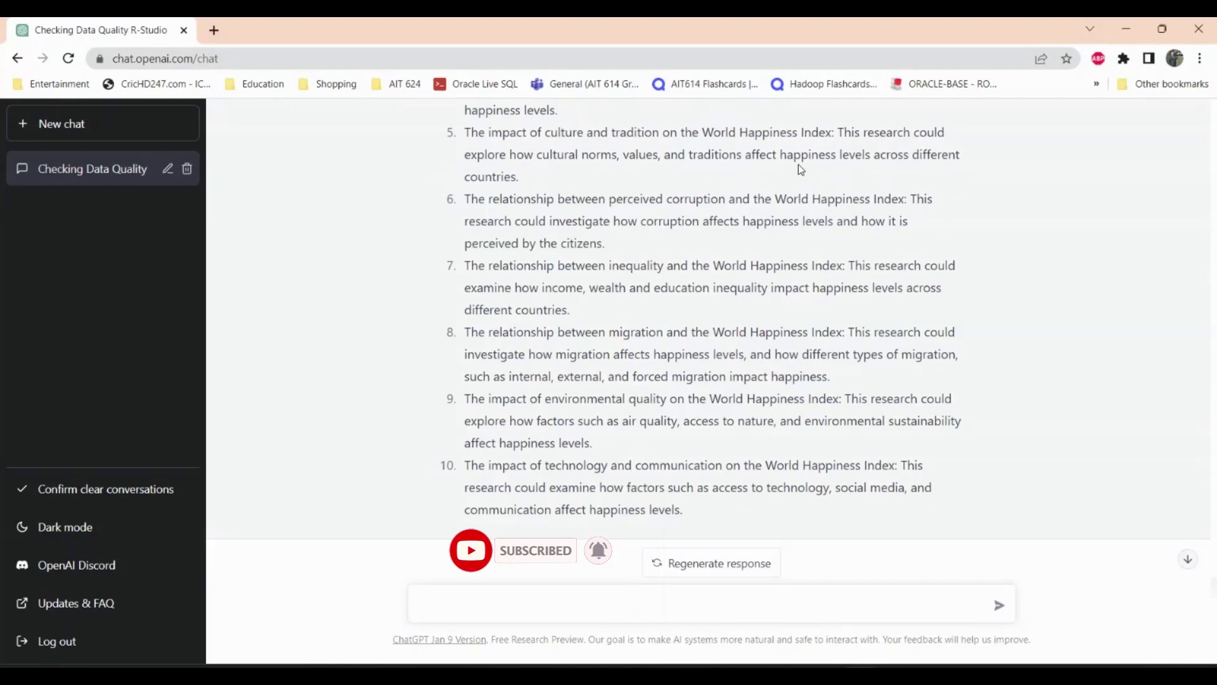
scroll(797, 167, "down", 1)
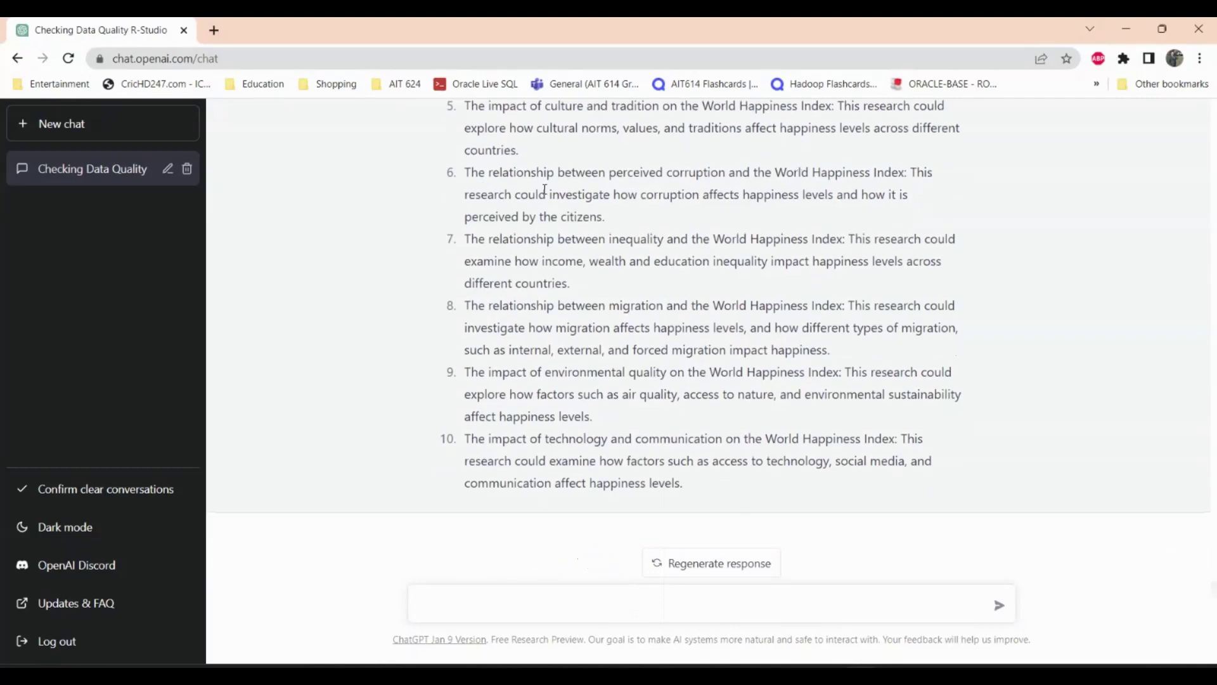
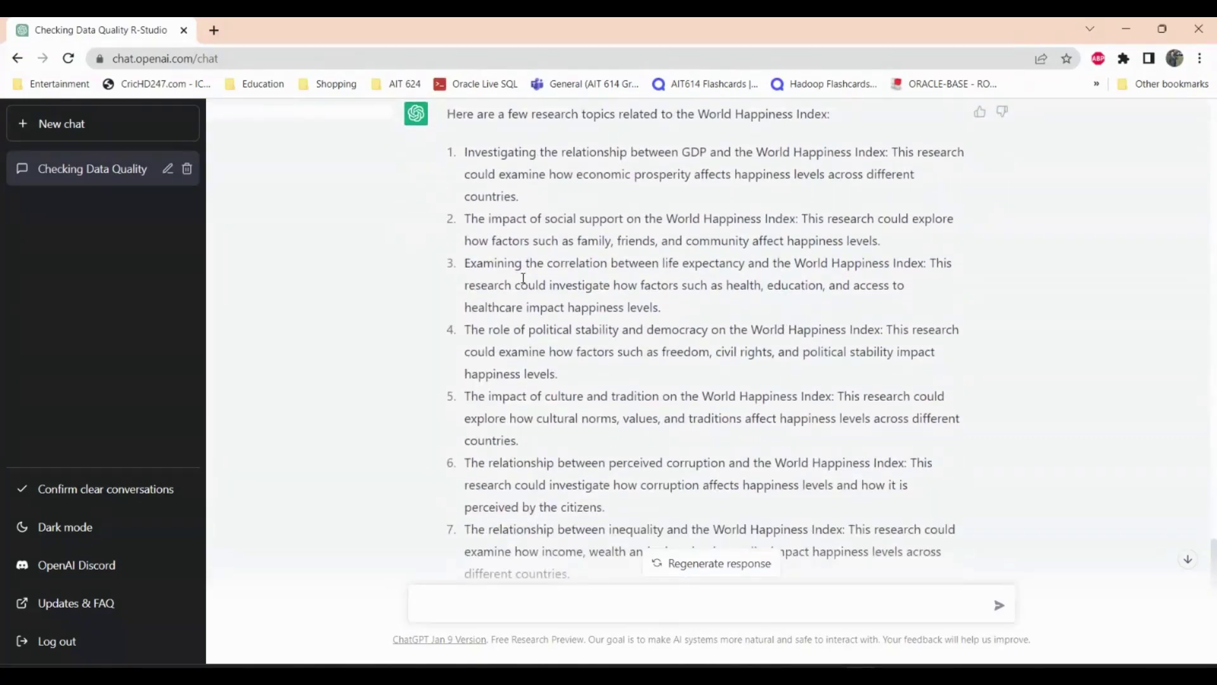
scroll(714, 400, "down", 5)
scroll(714, 400, "up", 2)
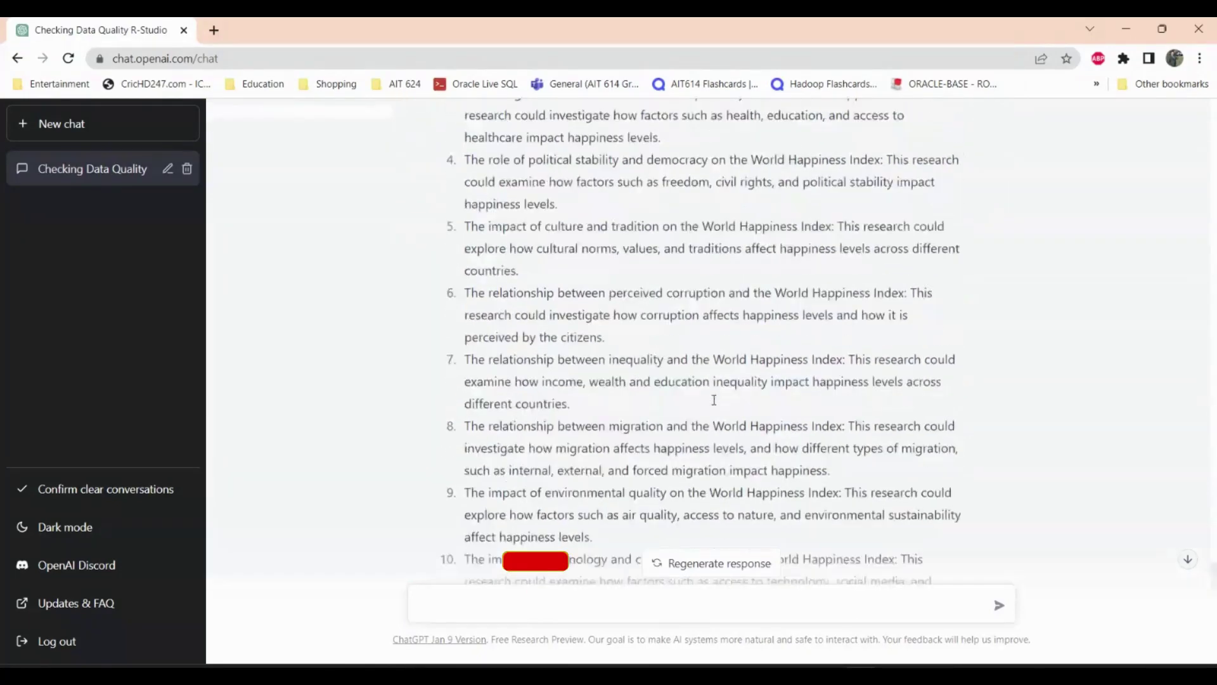
scroll(714, 400, "down", 2)
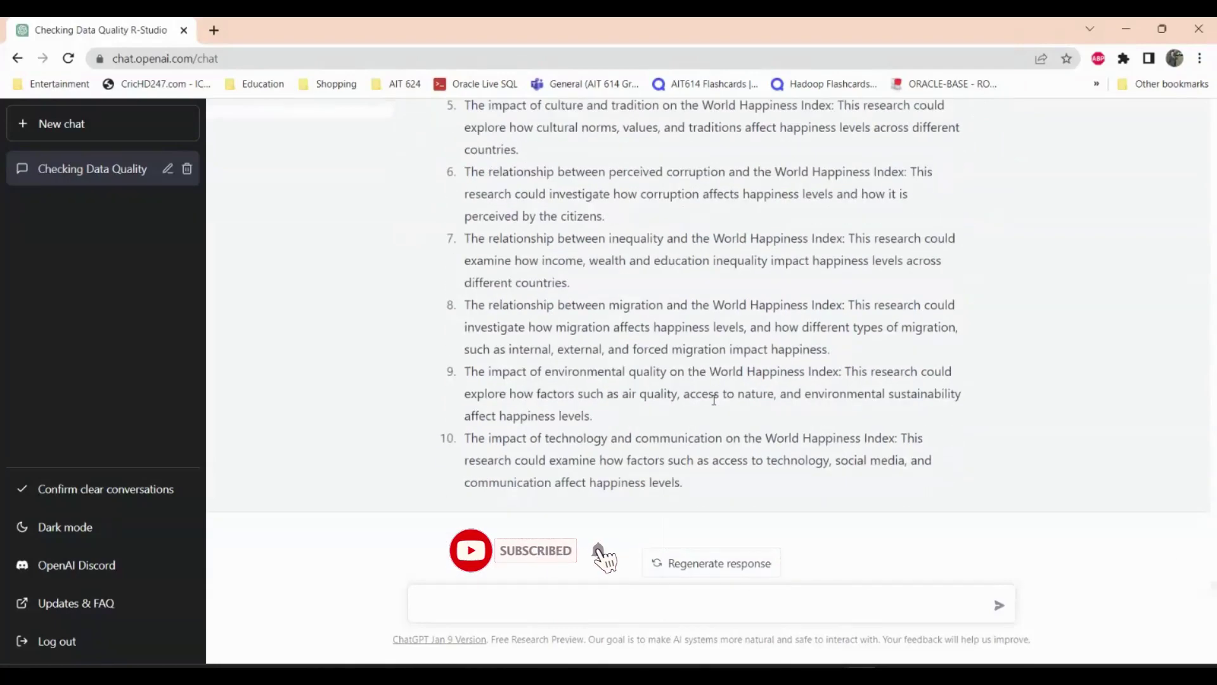
scroll(714, 400, "up", 4)
scroll(715, 404, "up", 3)
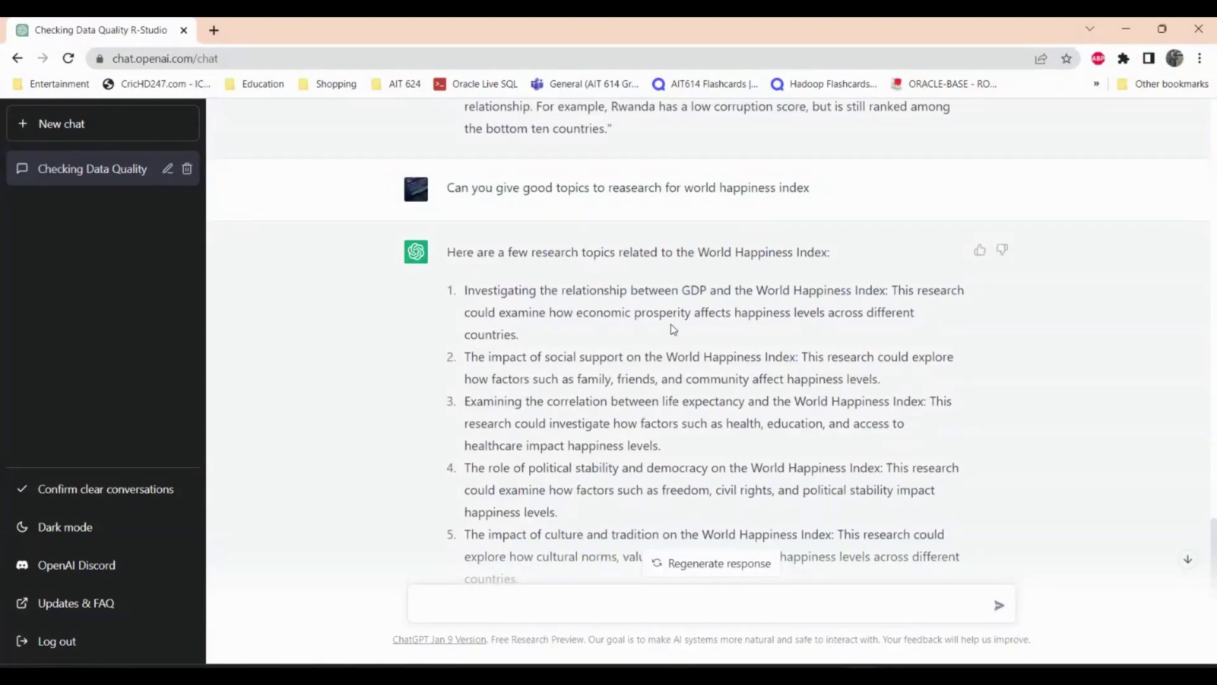
scroll(661, 343, "down", 7)
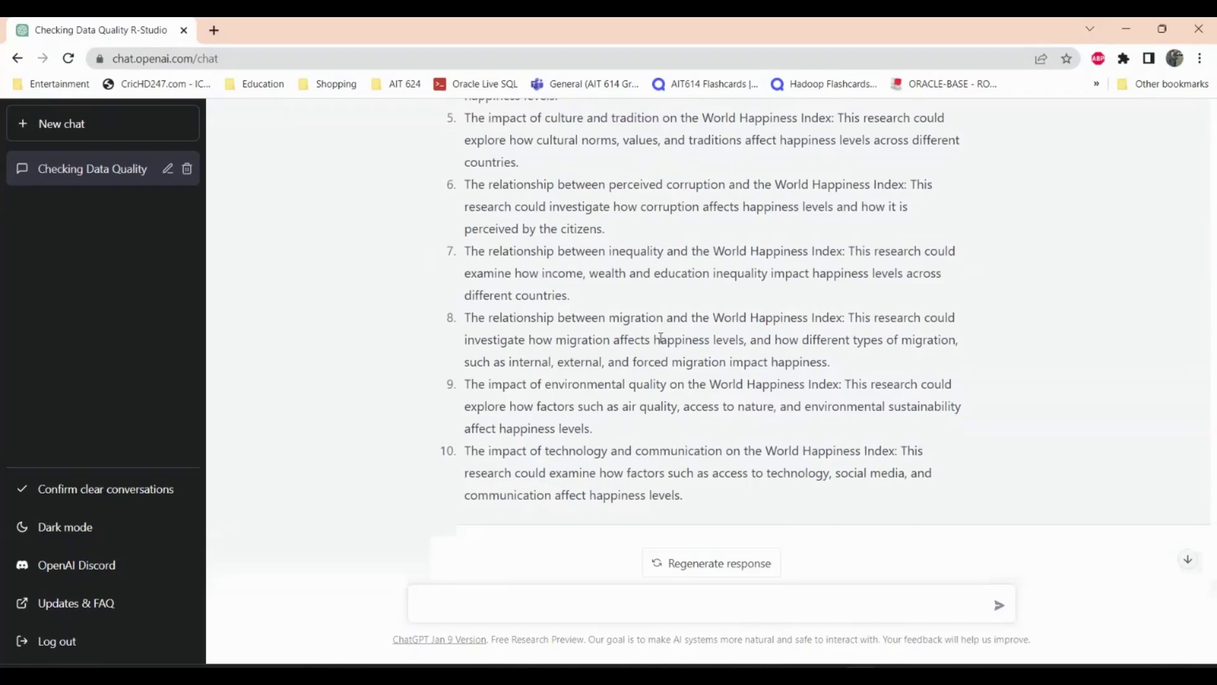
Review the earlier grammar feedback on the original and altered corruption paragraphs, and return to the end of the research topic list
scroll(660, 338, "up", 15)
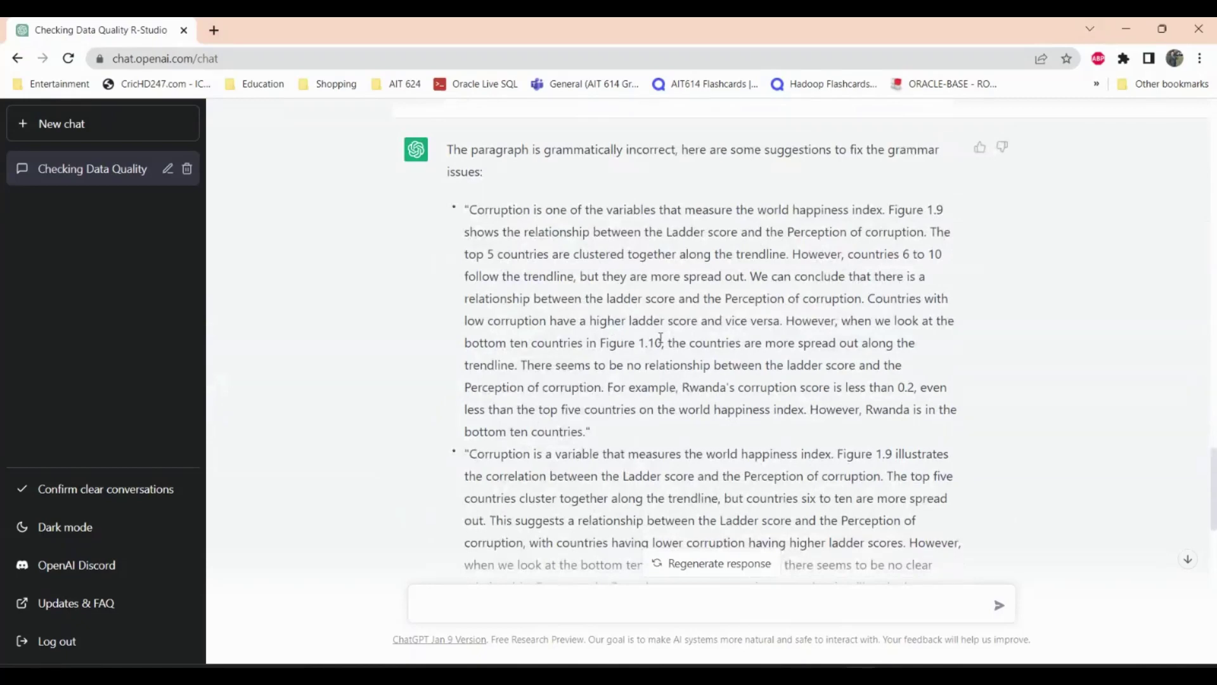
scroll(661, 338, "up", 9)
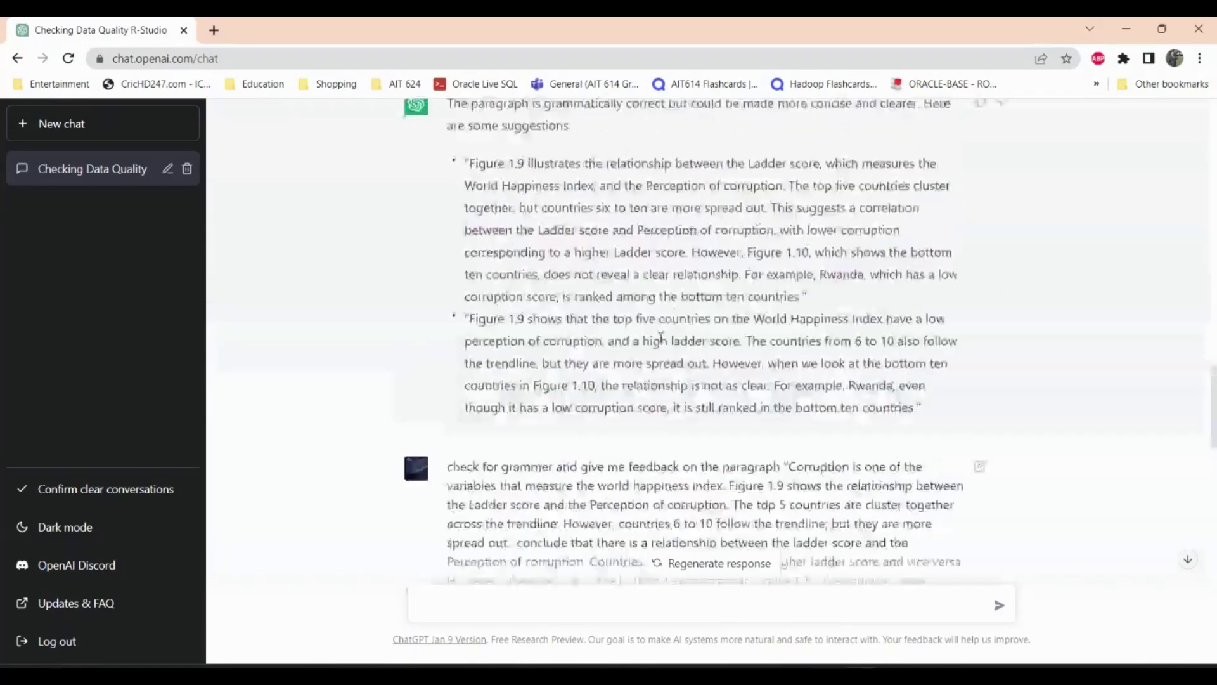
scroll(662, 343, "down", 6)
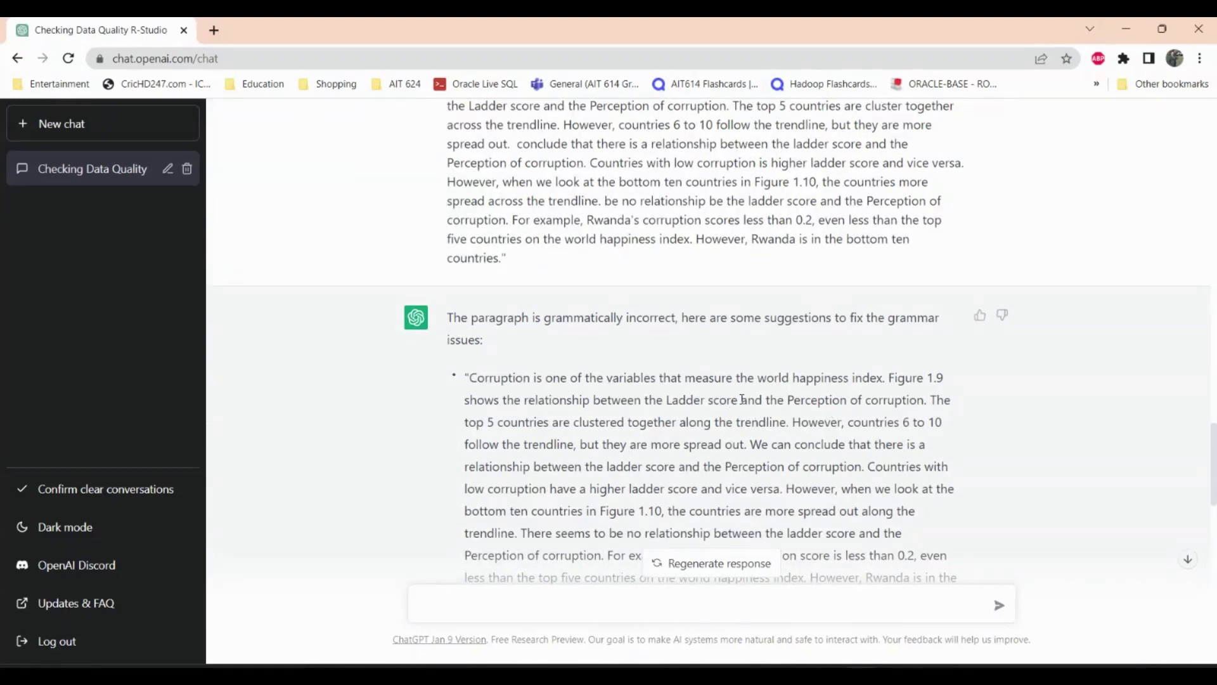
scroll(743, 399, "up", 10)
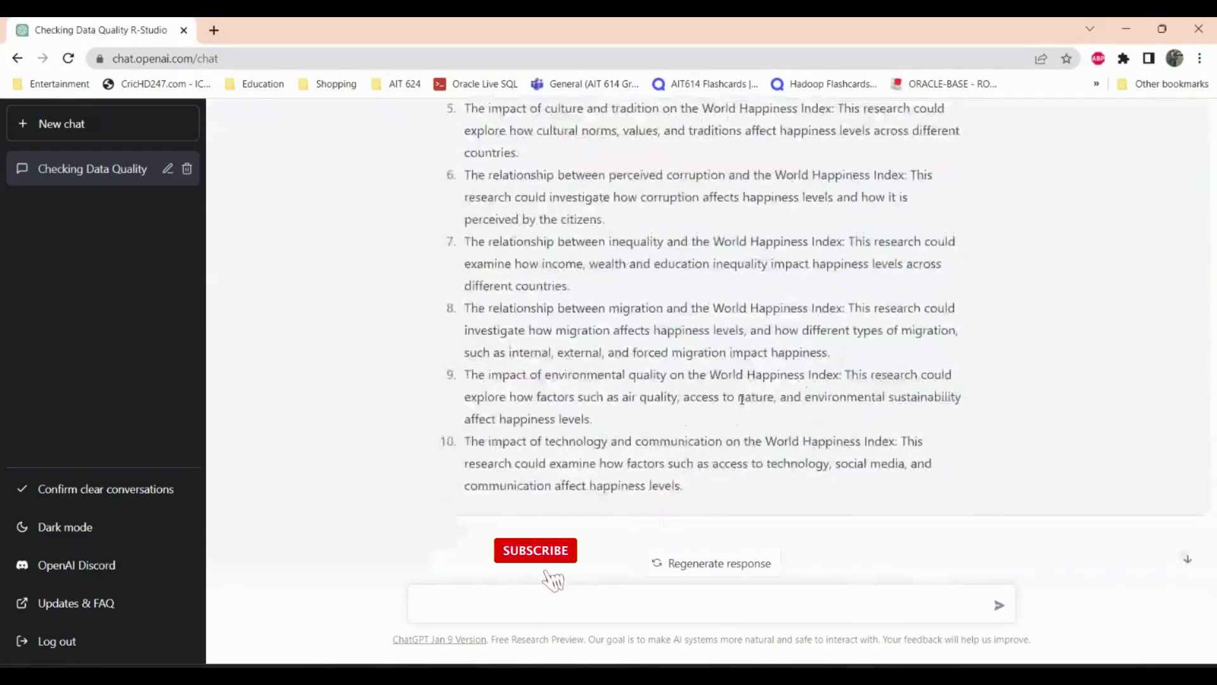
scroll(742, 401, "up", 5)
scroll(742, 401, "down", 5)
scroll(741, 399, "up", 8)
scroll(741, 399, "up", 10)
scroll(743, 399, "down", 15)
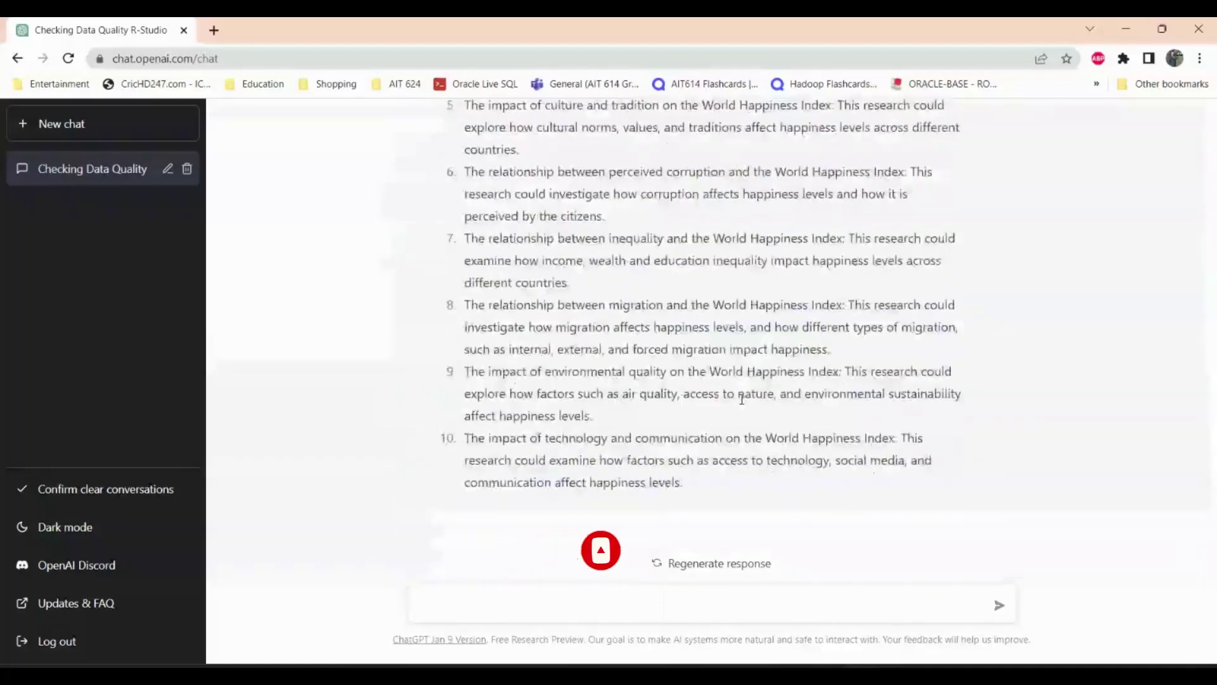